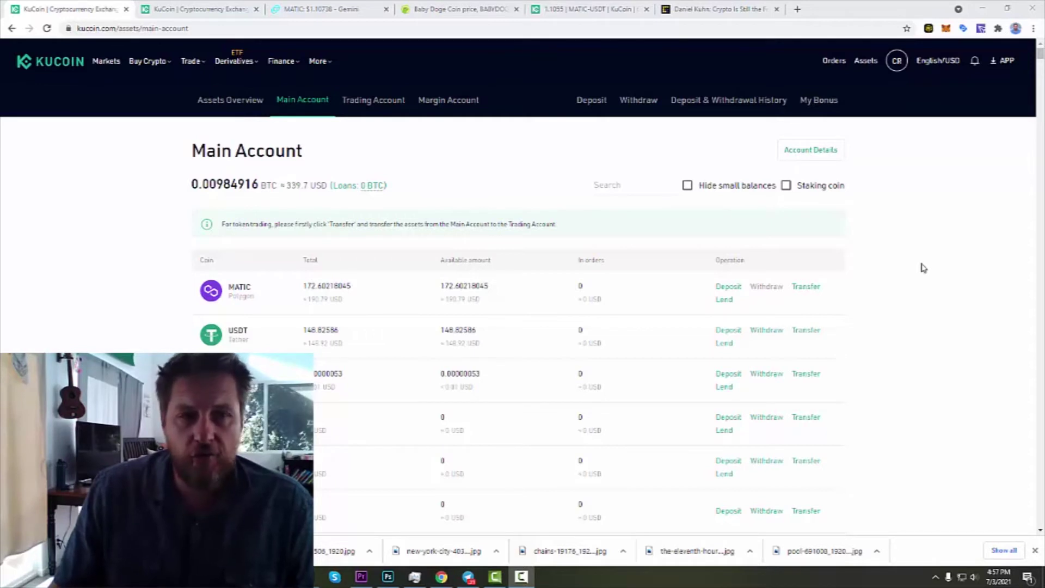
mouse_move(770, 288)
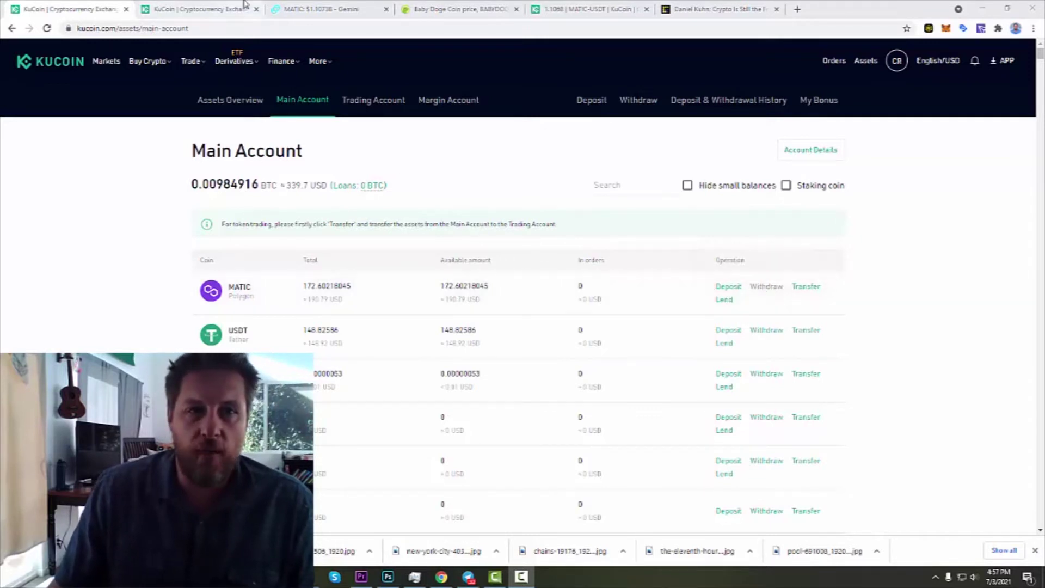
On the Gemini page, start a new withdrawal from the Transfer menu
click(321, 9)
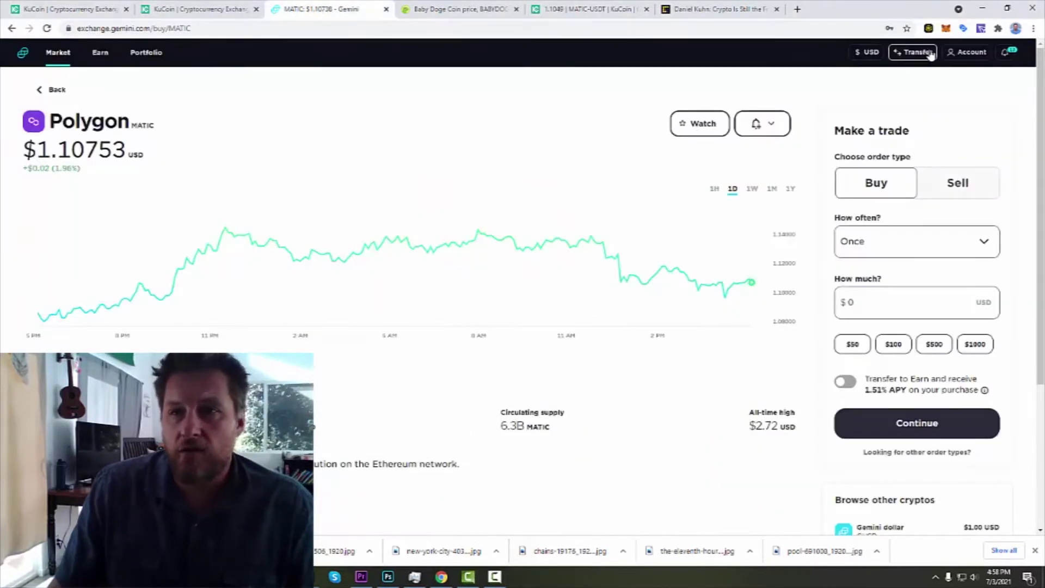
click(915, 57)
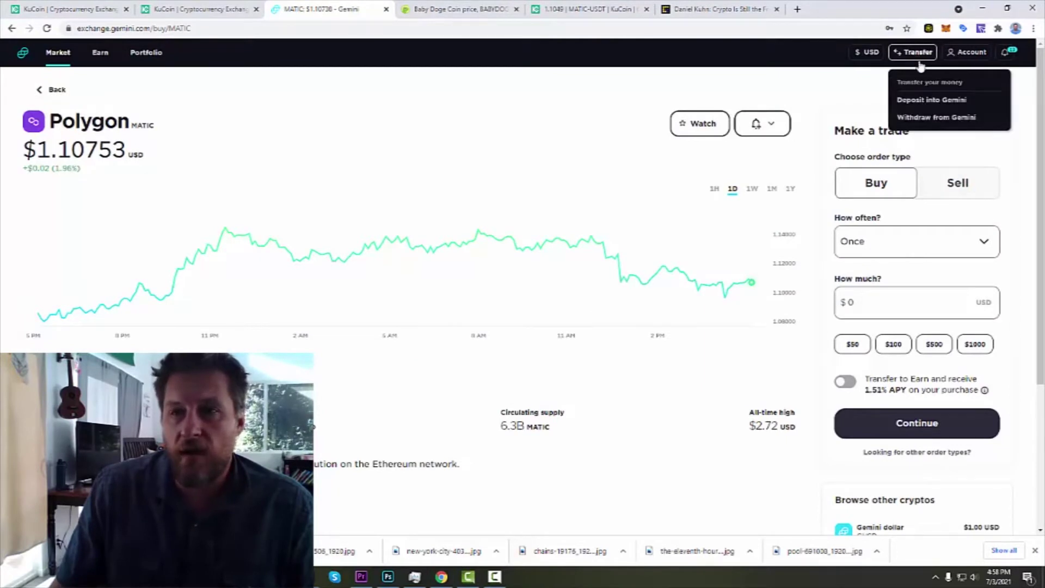
click(937, 119)
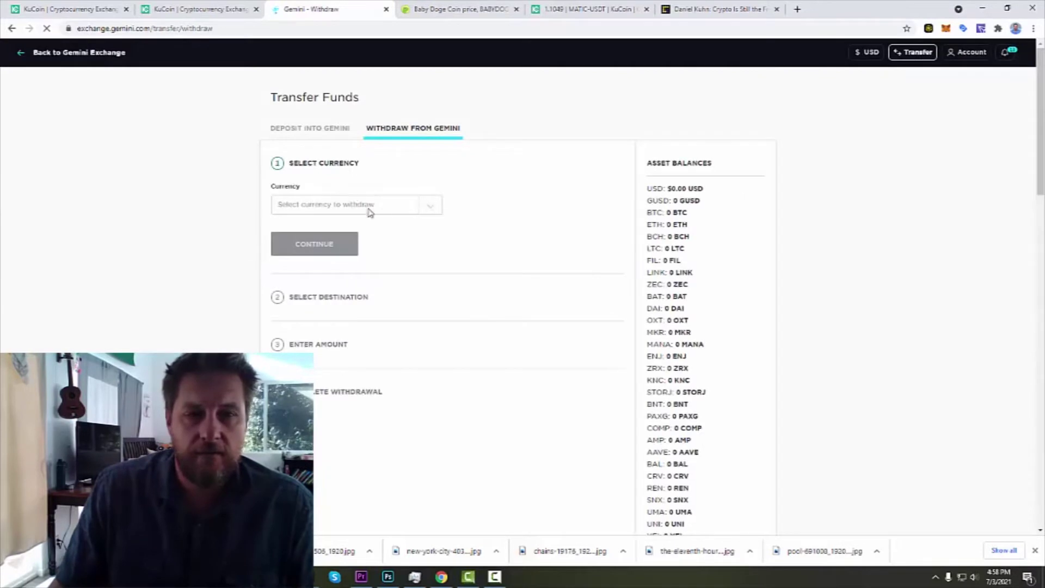
Choose MATIC as the withdrawal currency and continue to the destination step
click(420, 208)
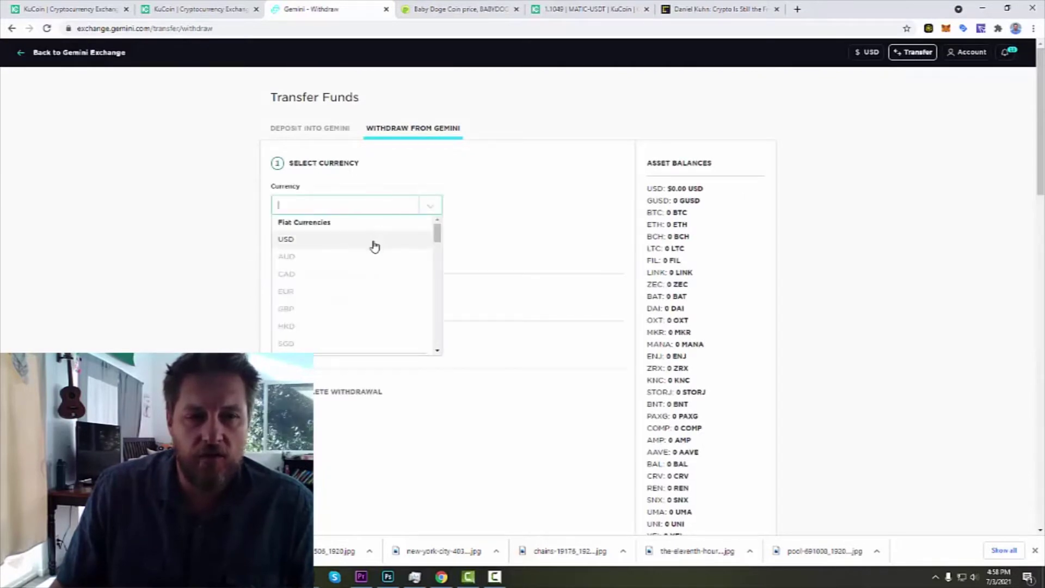
scroll(374, 272, down, 3)
scroll(333, 260, up, 1)
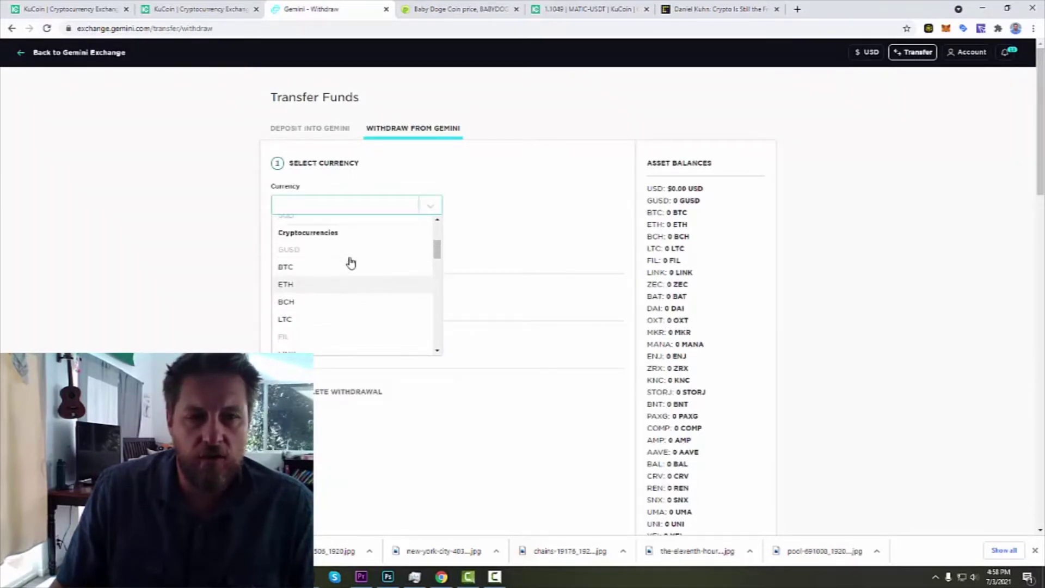
scroll(350, 261, down, 4)
scroll(366, 272, down, 10)
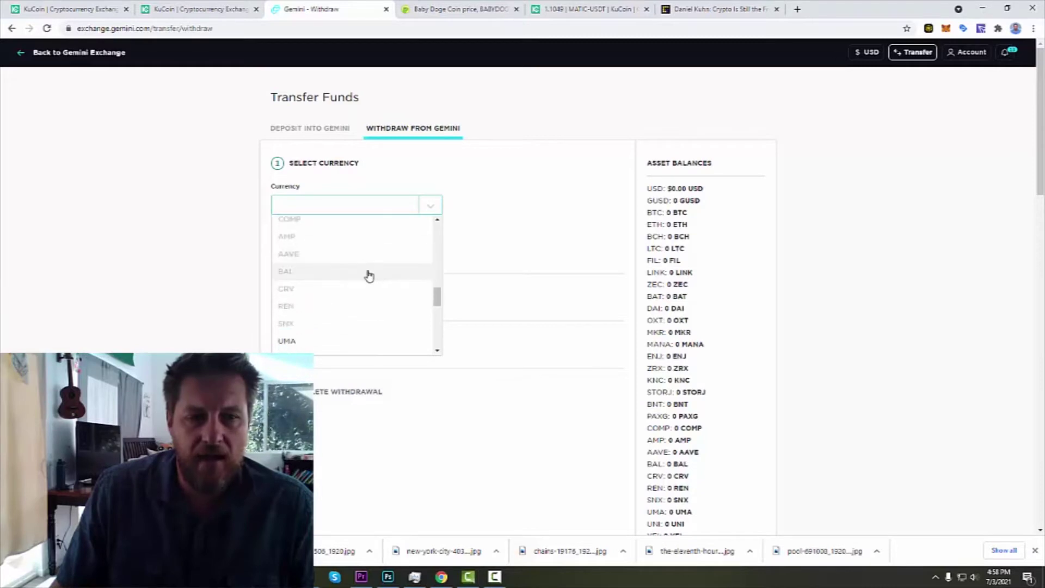
scroll(417, 345, down, 3)
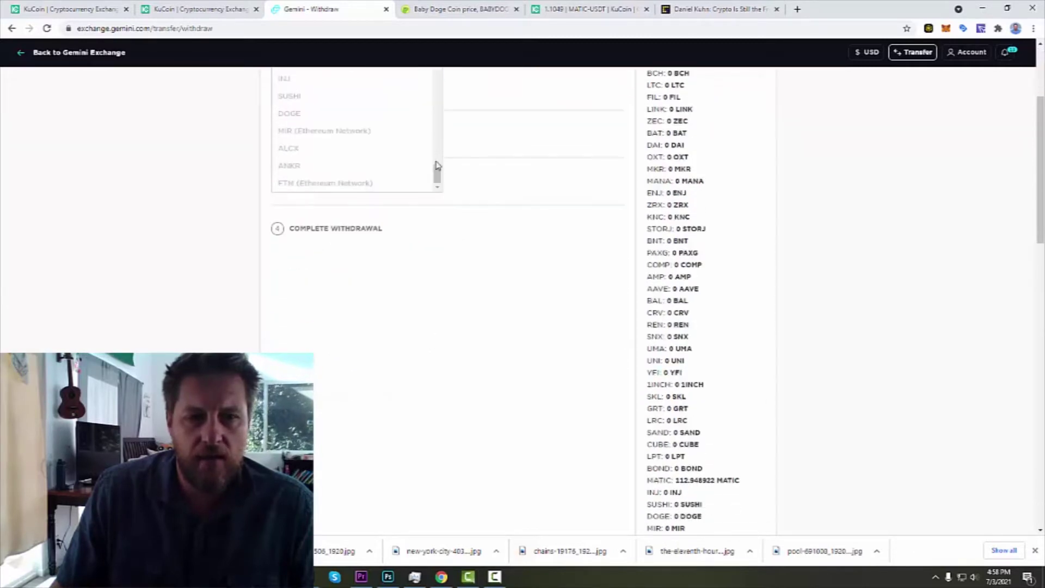
scroll(446, 212, up, 3)
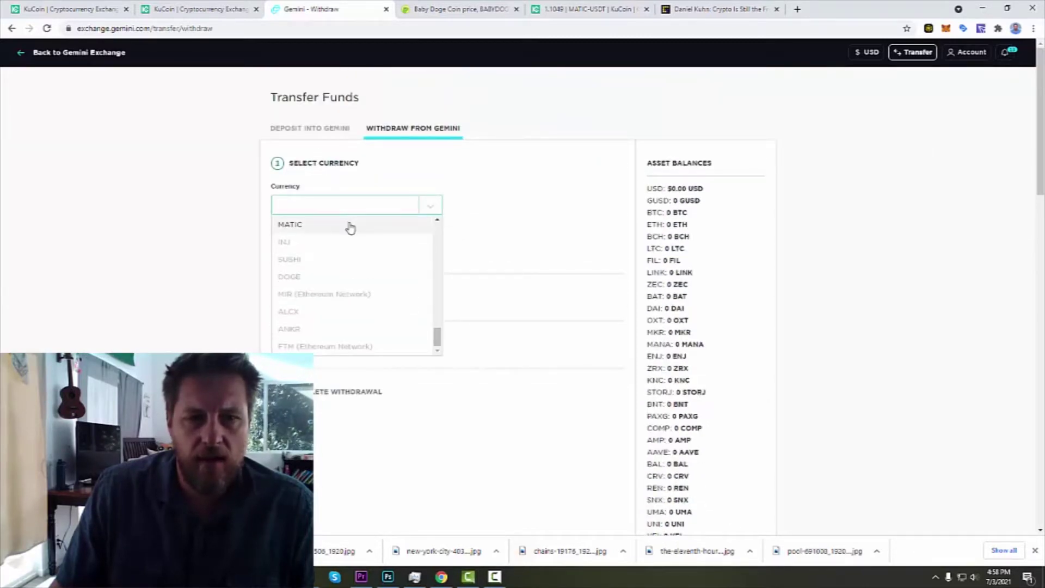
click(350, 225)
click(335, 252)
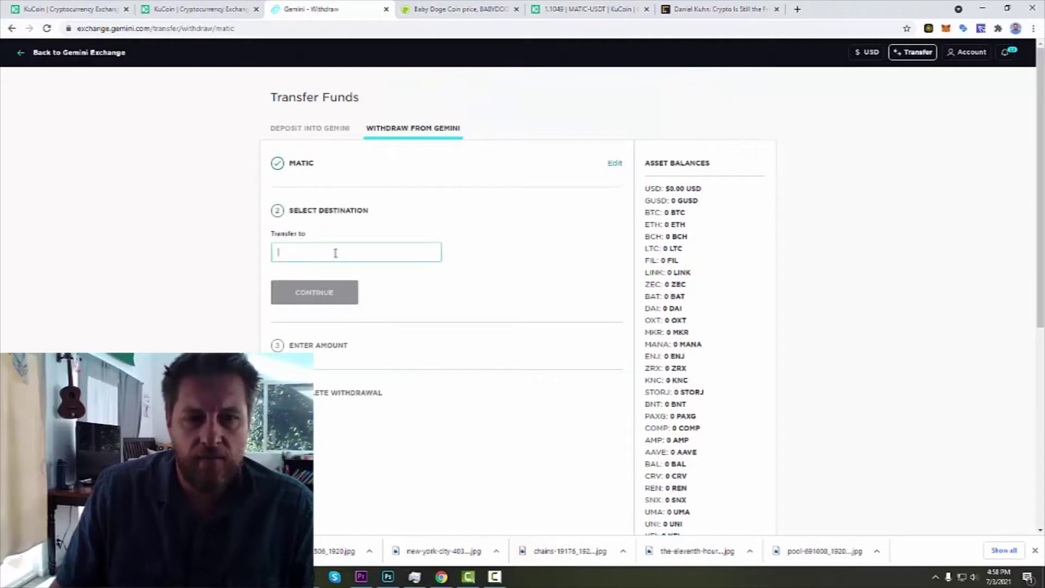
Copy the MetaMask wallet address and paste it as the Transfer to destination
right_click(947, 34)
click(951, 48)
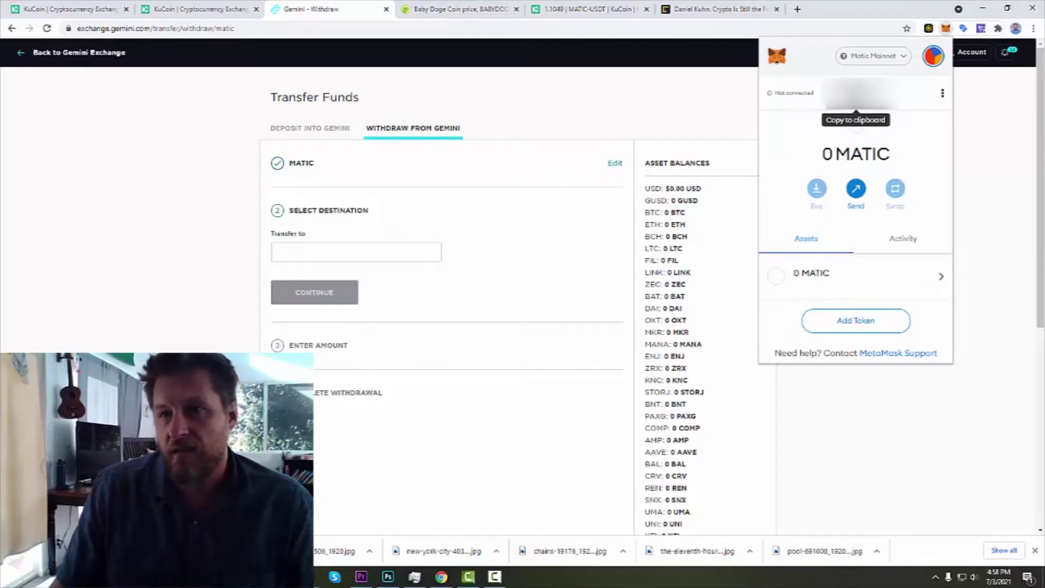
click(856, 101)
click(316, 249)
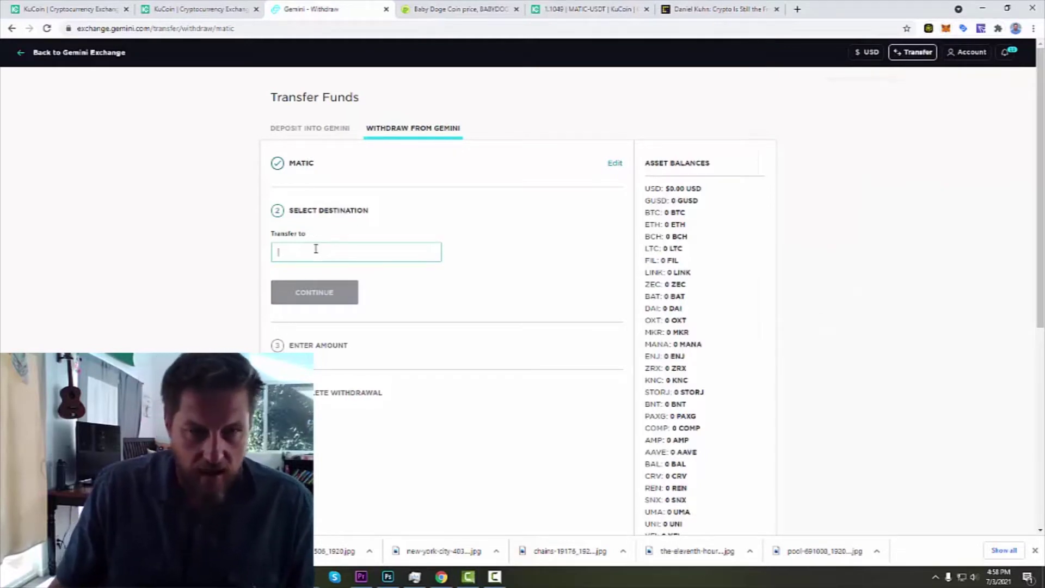
right_click(316, 253)
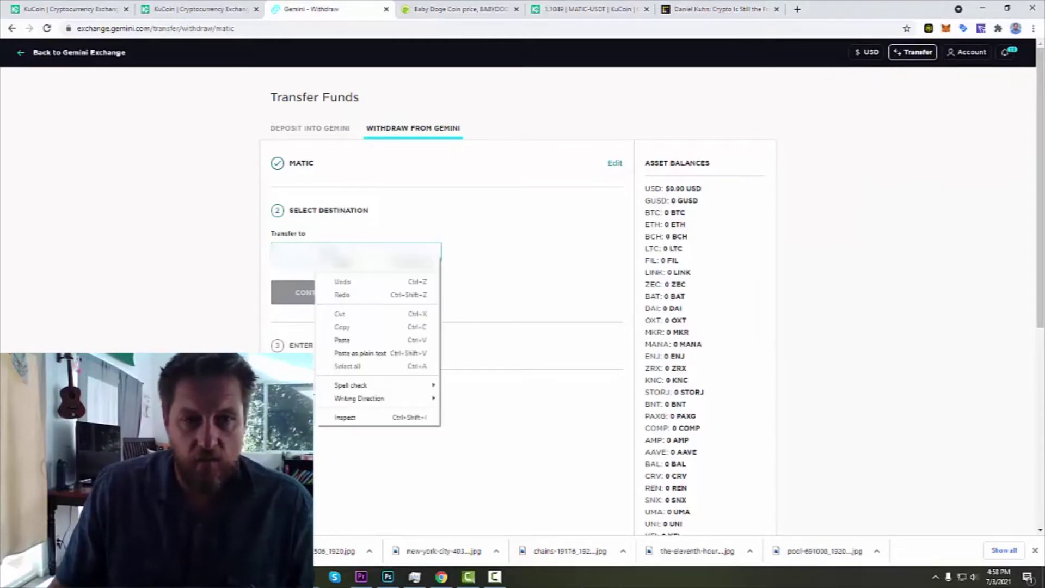
click(351, 342)
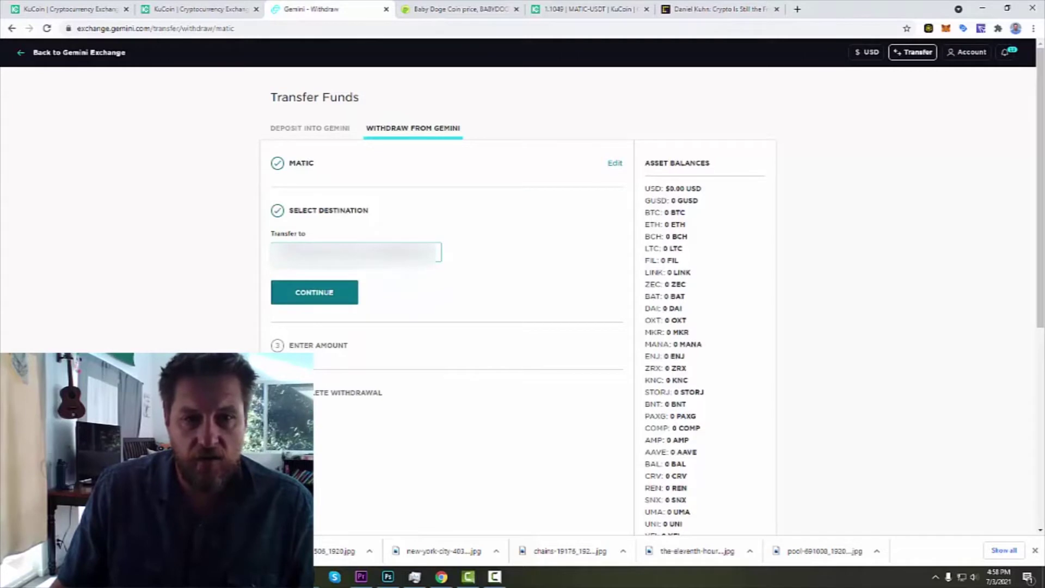
Verify the address in MetaMask, continue, and enter the full 112.948922 MATIC with MAX
click(948, 30)
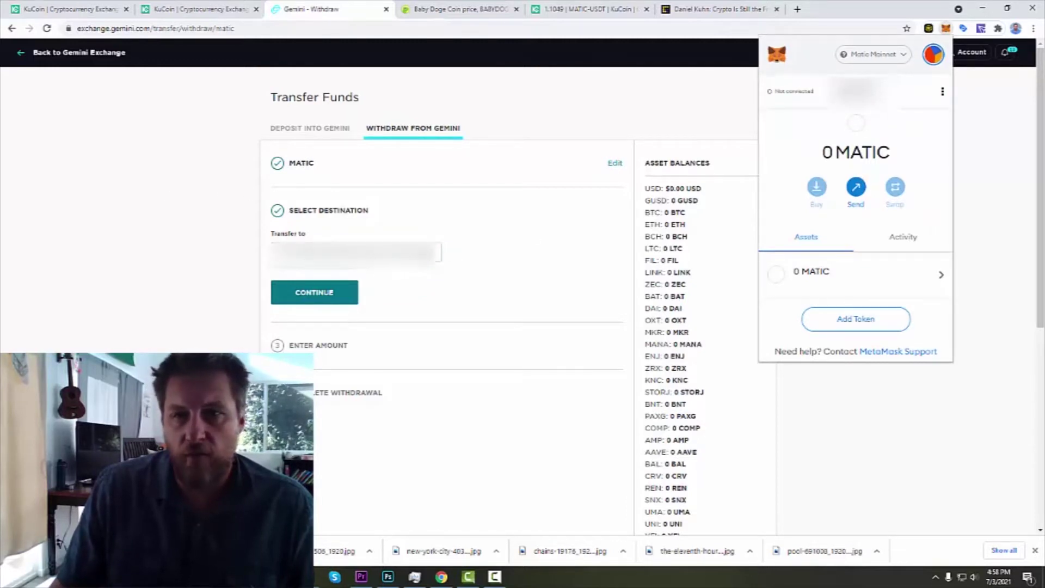
click(621, 264)
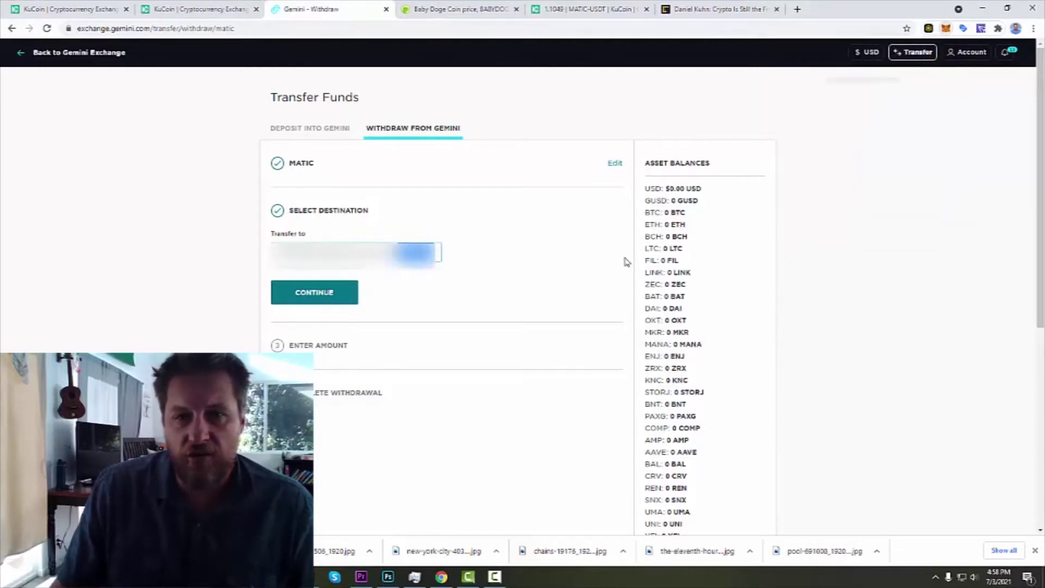
click(338, 300)
click(393, 299)
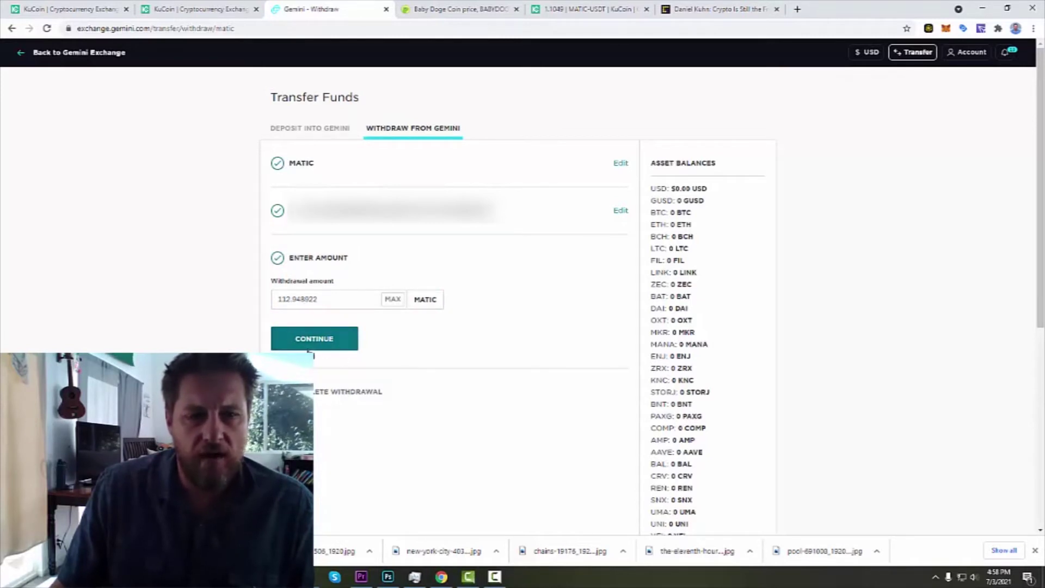
Review the Complete Withdrawal summary and request the 112.948922 MATIC withdrawal
click(324, 339)
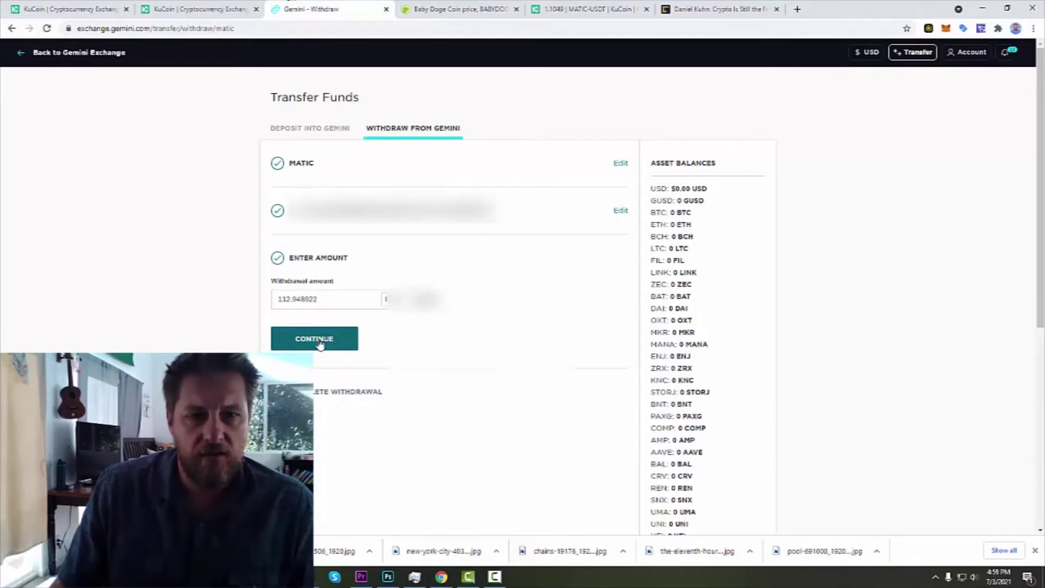
scroll(370, 339, down, 3)
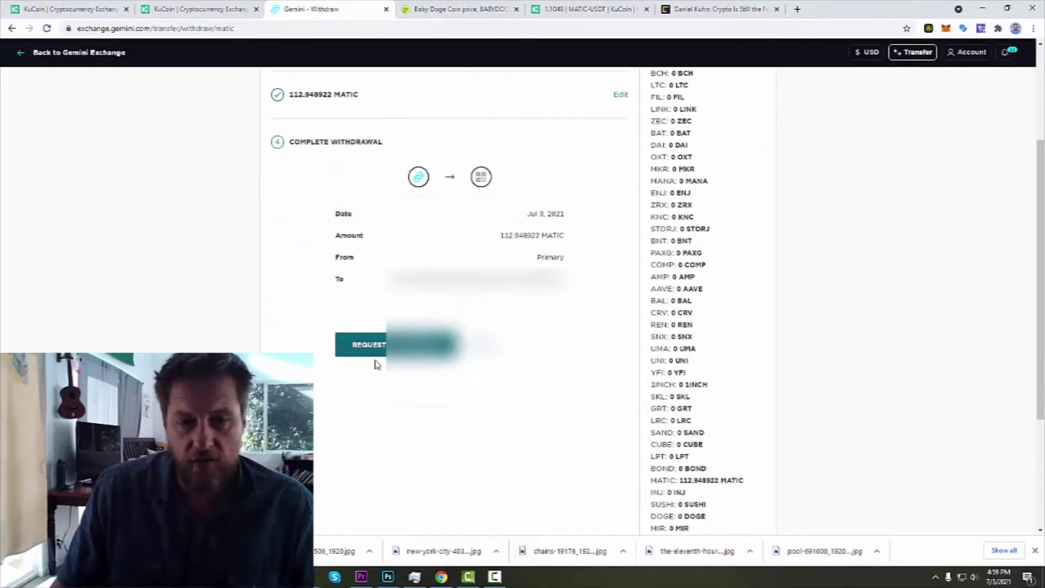
click(371, 344)
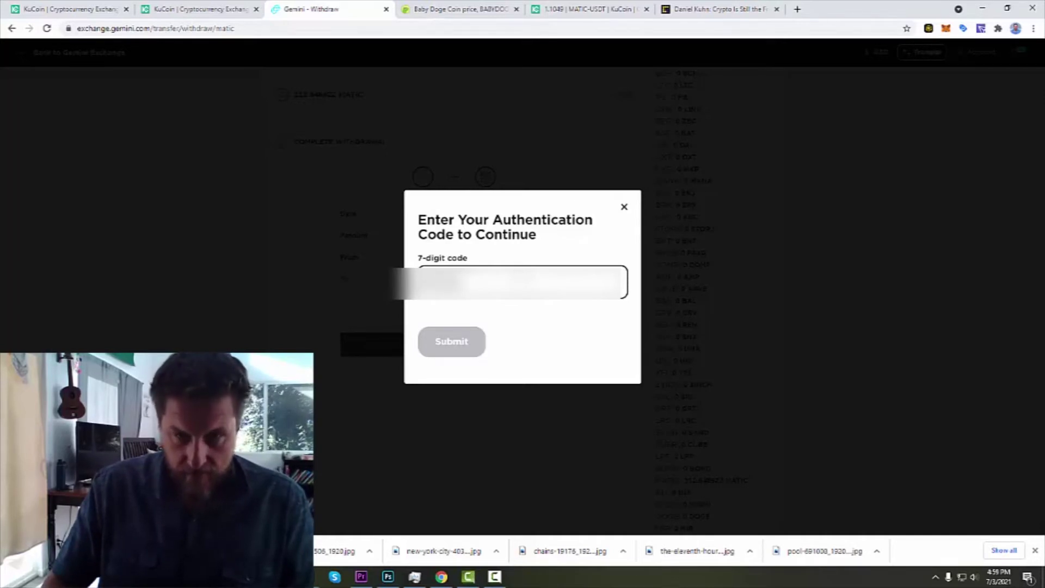
Enter the authentication code to authorise the MATIC withdrawal, now marked Complete
text(1)
click(449, 353)
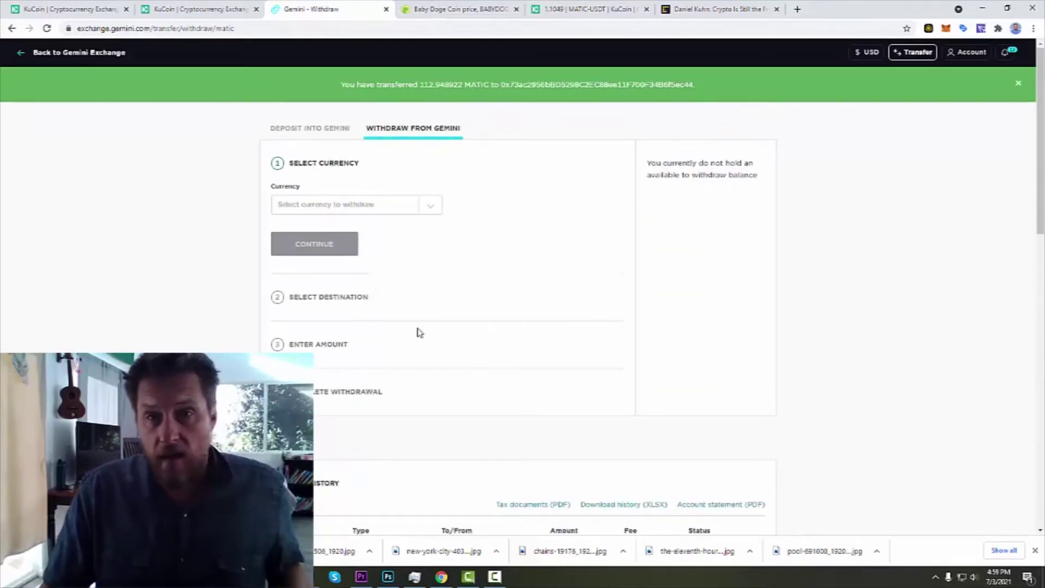
scroll(413, 332, down, 4)
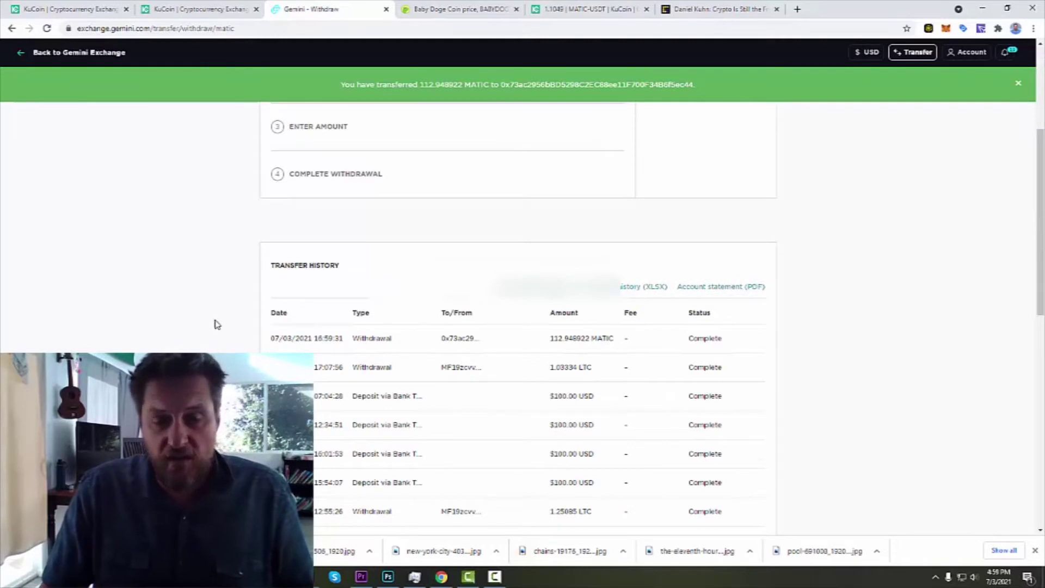
Bring up the MetaMask extension's toolbar menu
scroll(329, 298, up, 1)
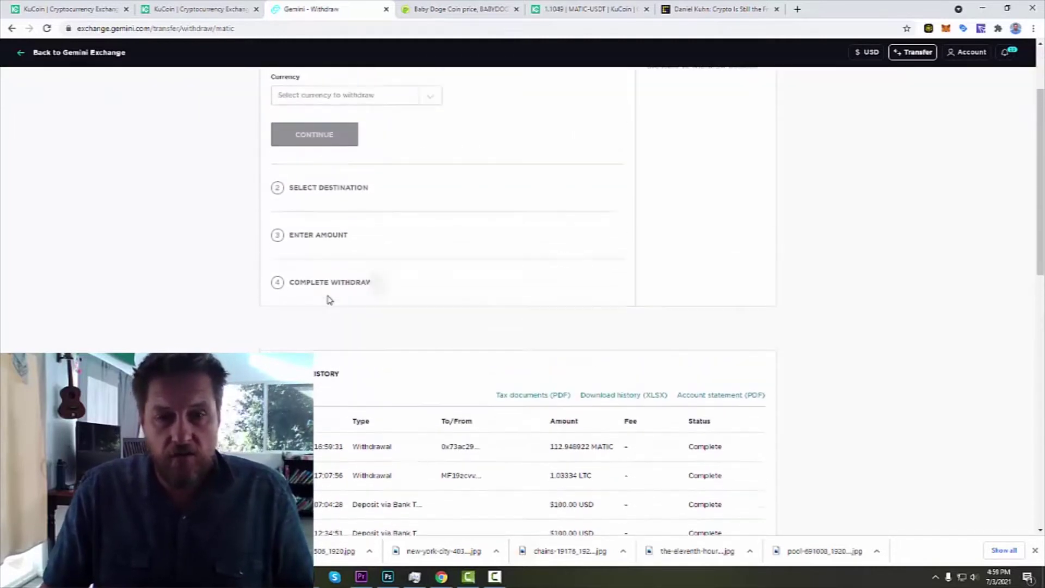
scroll(254, 324, up, 2)
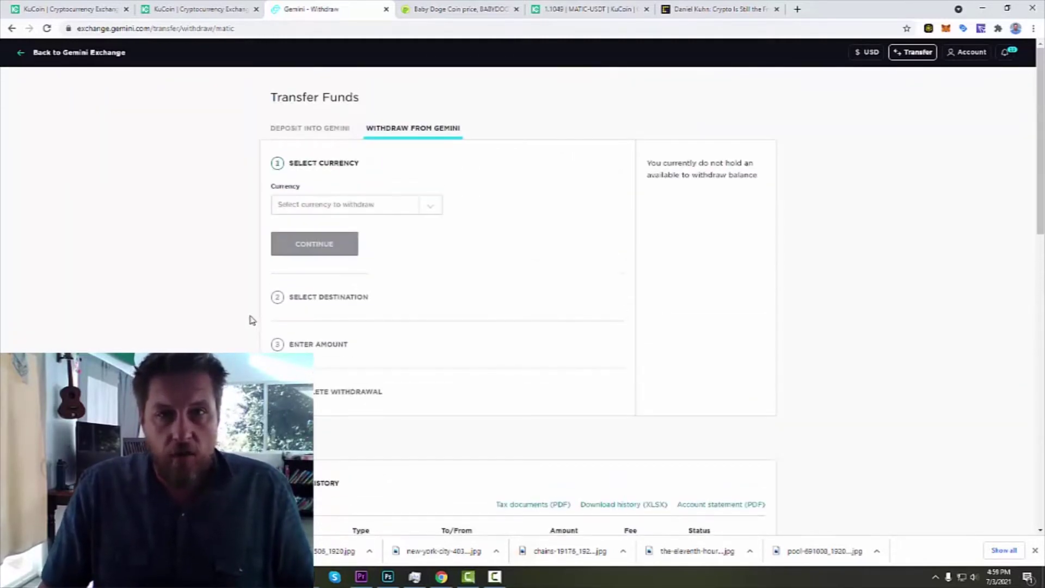
right_click(947, 29)
Open MetaMask's Web Store page, close it, and reopen the MetaMask wallet popup
click(948, 45)
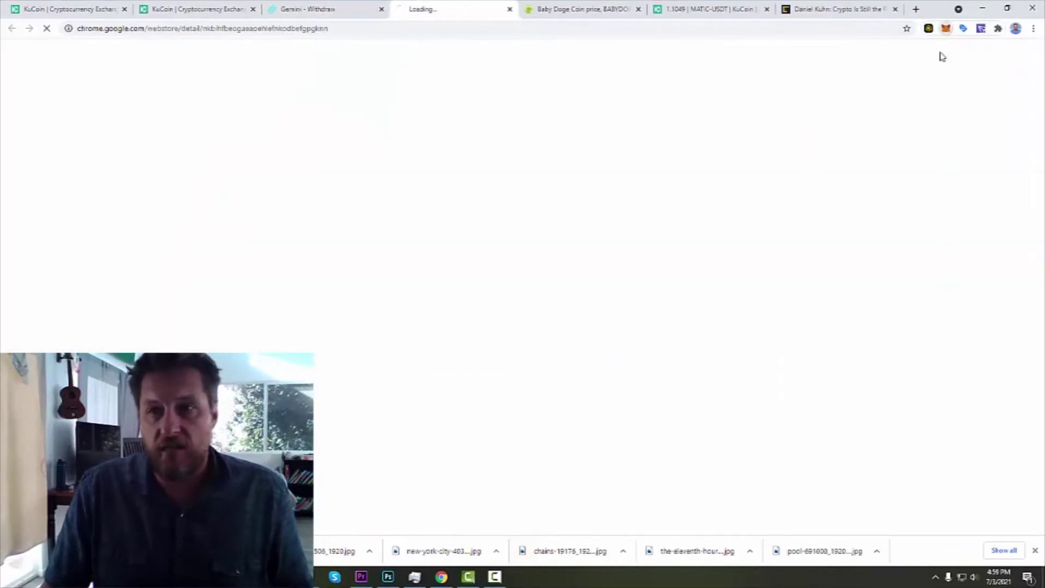
click(512, 9)
click(948, 29)
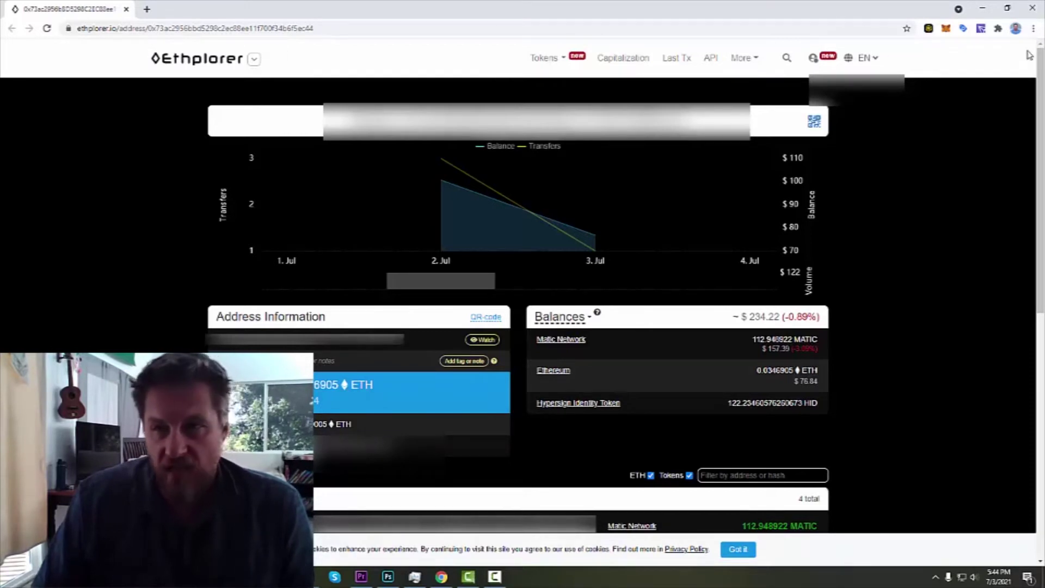
Open the MetaMask popup showing 0 MATIC on Matic Mainnet beside Ethplorer
click(946, 30)
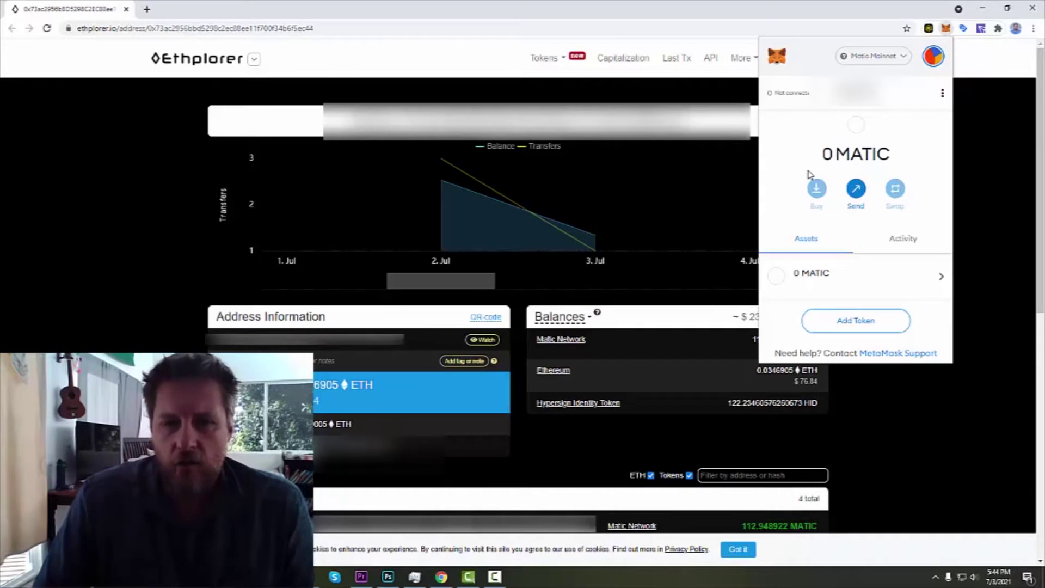
mouse_move(634, 229)
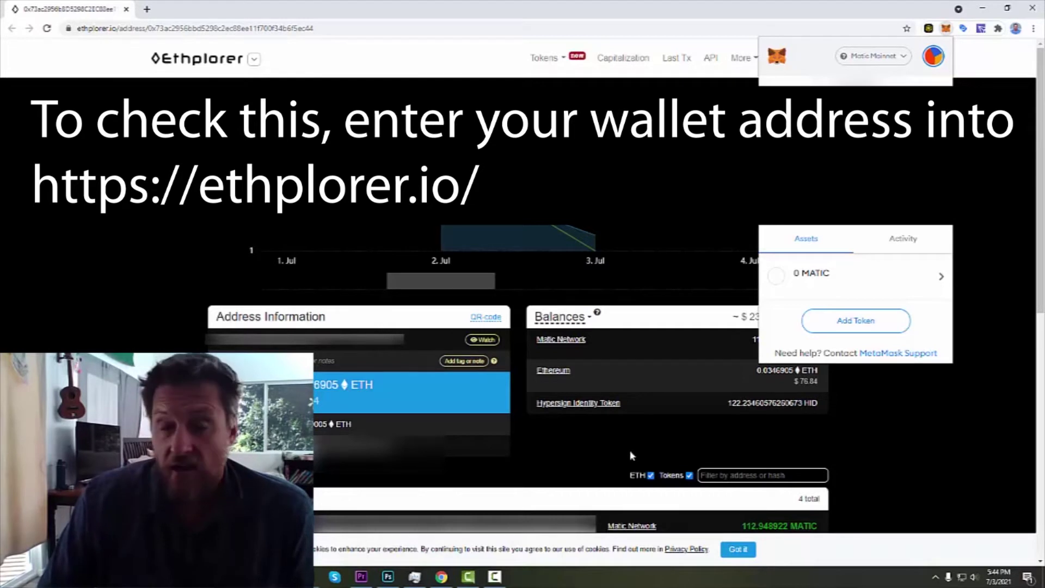
Switch MetaMask to Ethereum Mainnet and scroll the assets down to 112.948 MATIC
click(892, 59)
click(838, 136)
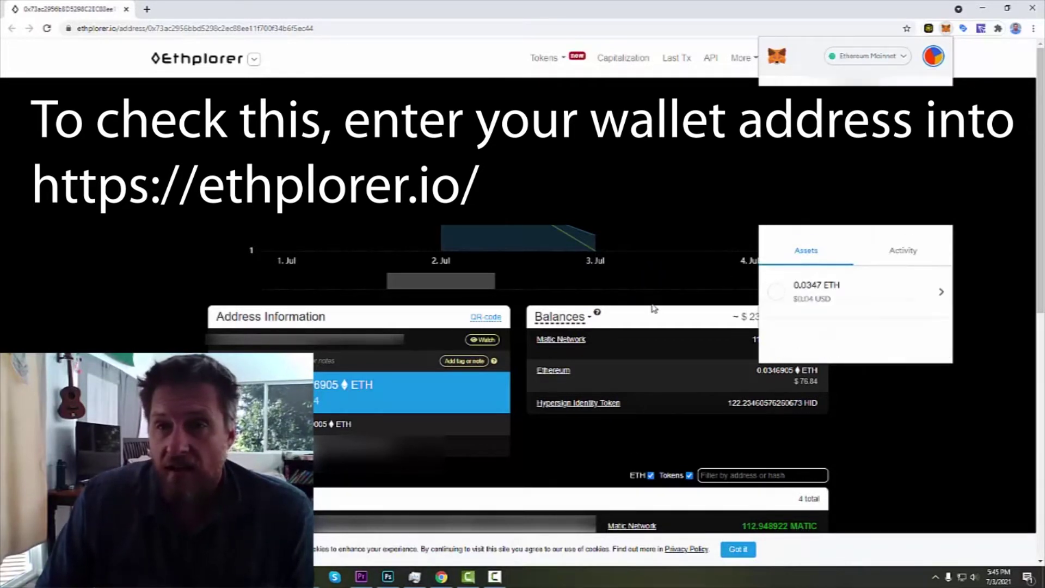
scroll(854, 246, down, 2)
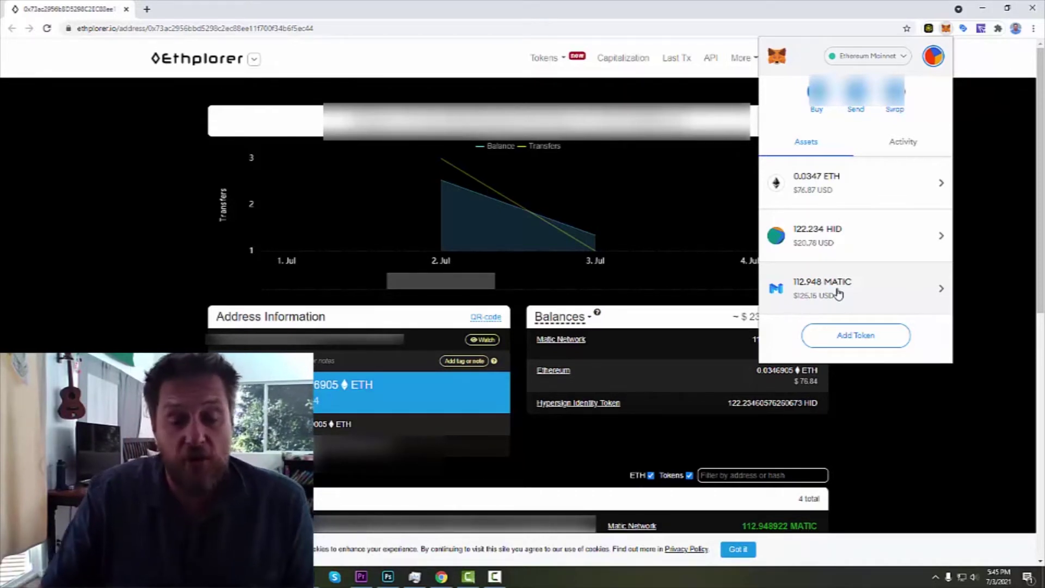
mouse_move(442, 577)
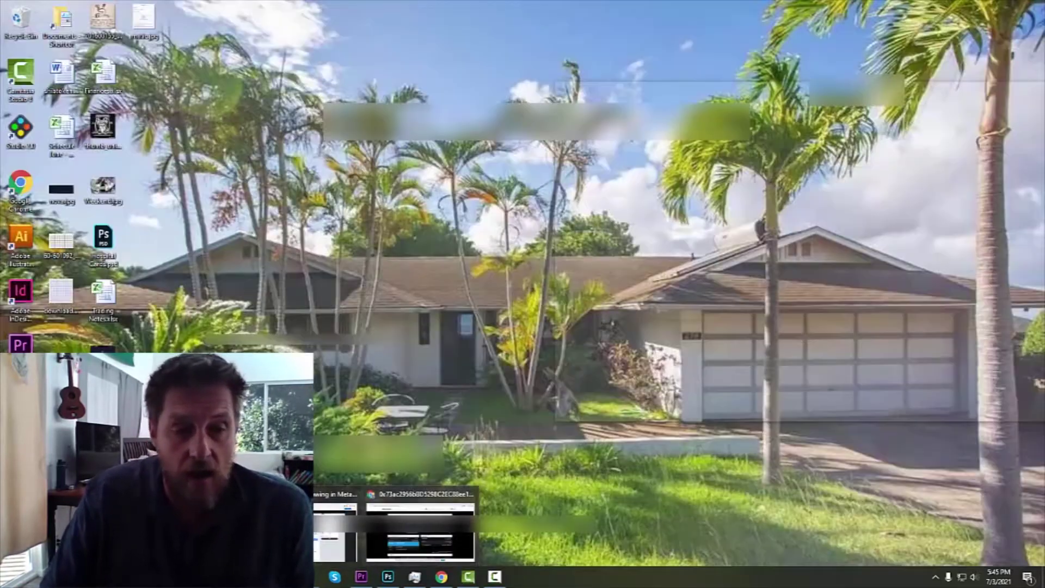
Restore the Chrome window and switch to the QuickSwap Interface tab
click(420, 531)
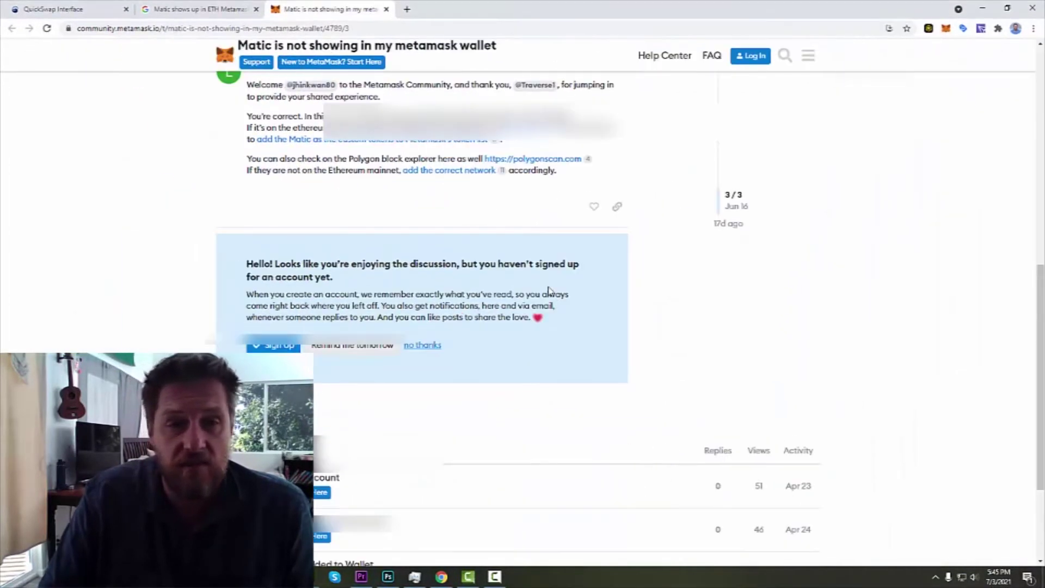
click(53, 8)
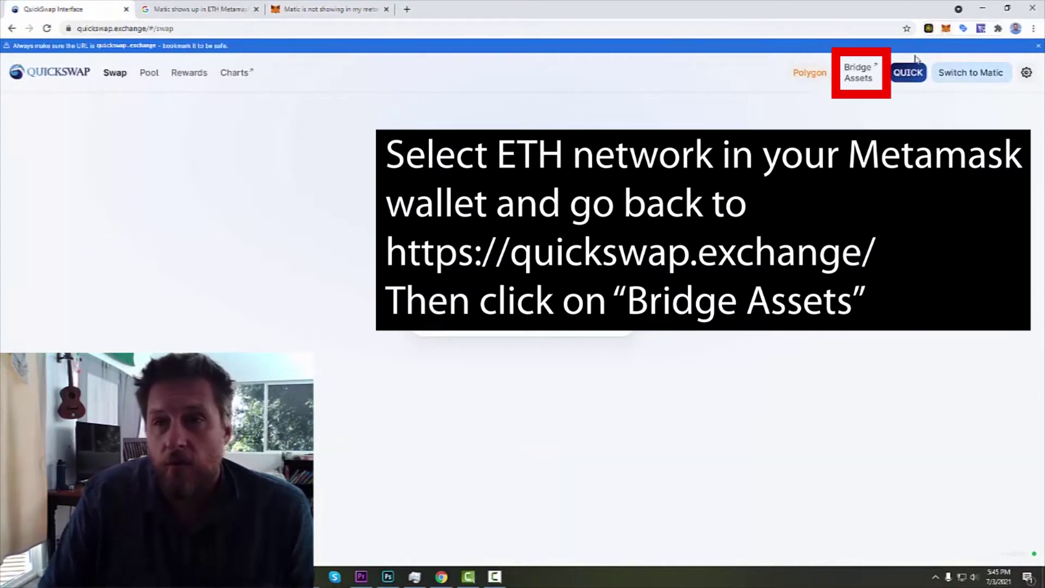
Open Bridge Assets, log in with Metamask, and connect the wallet account
click(850, 80)
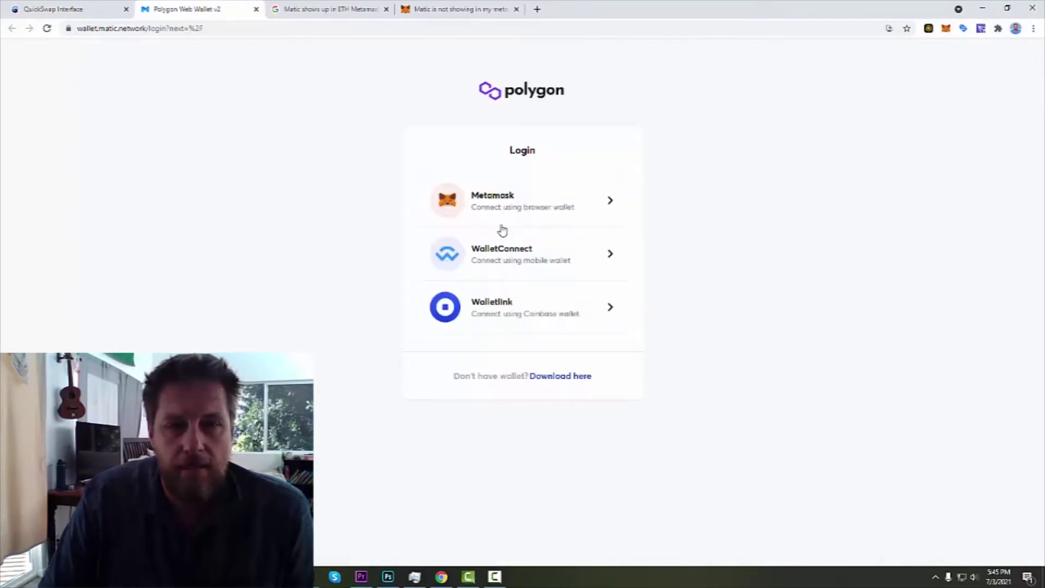
click(522, 201)
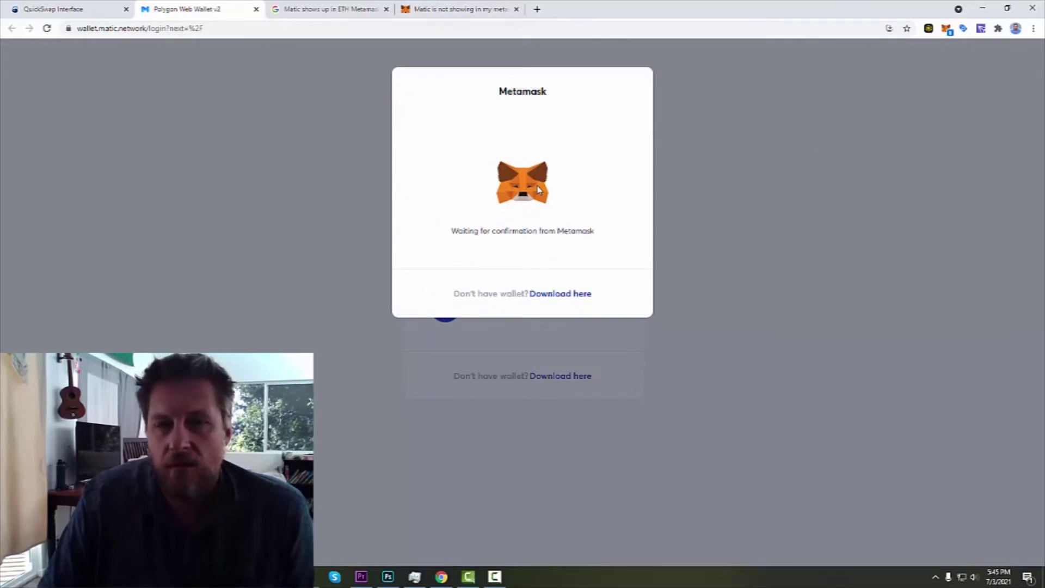
click(946, 31)
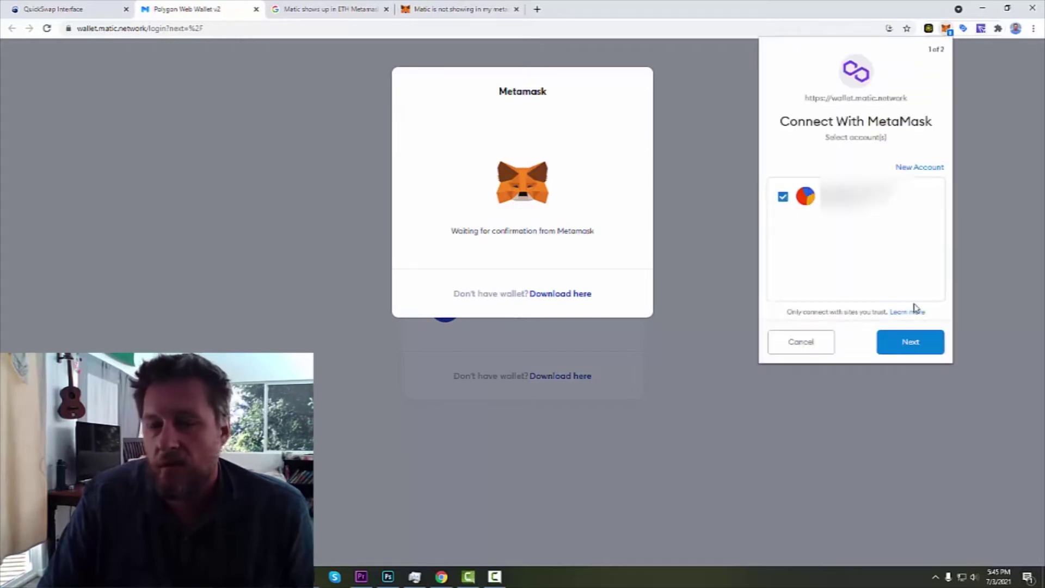
click(908, 343)
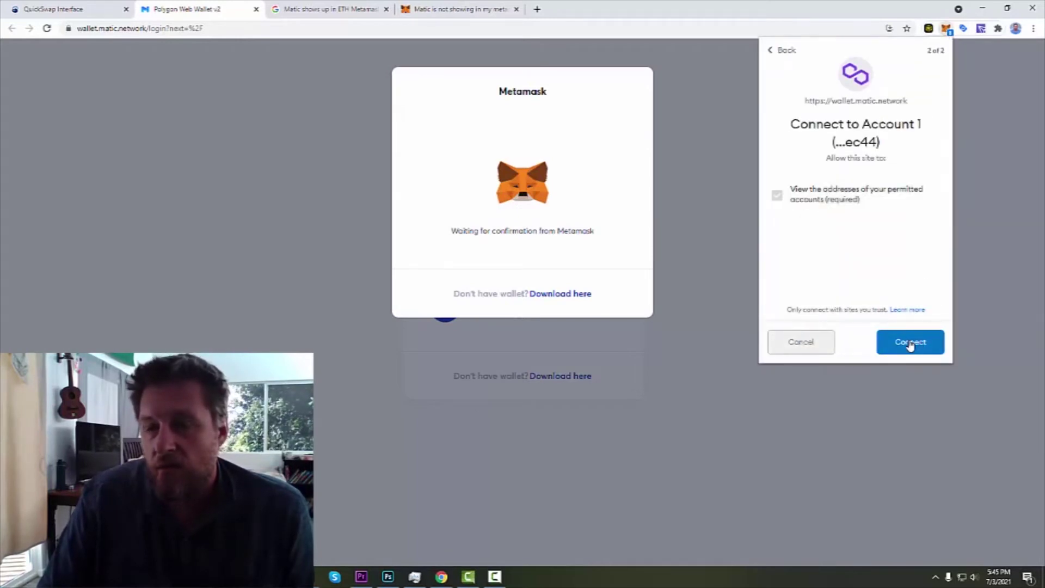
click(908, 344)
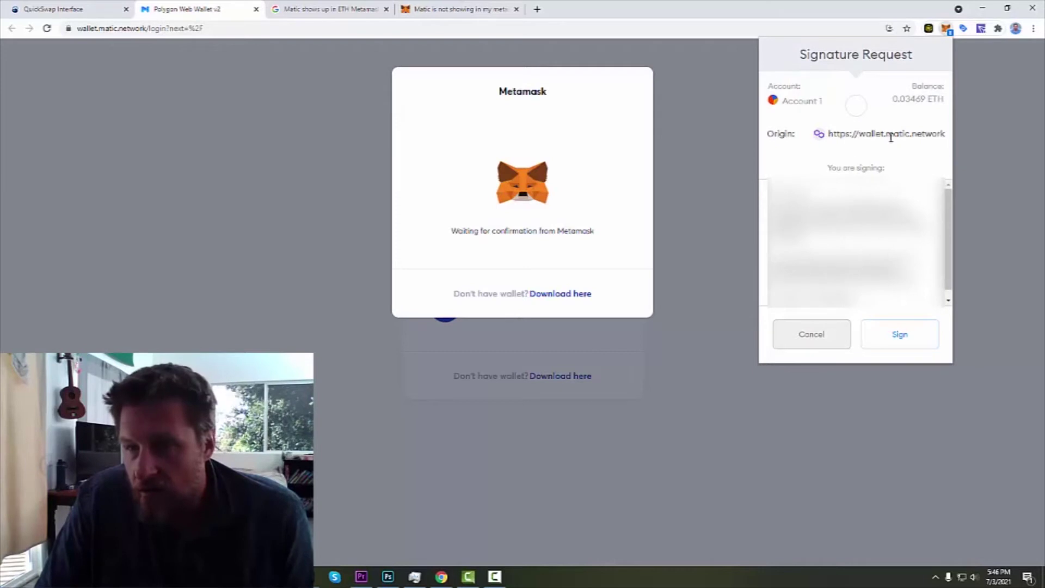
Sign the login message in MetaMask to finish logging into Polygon Web Wallet
scroll(856, 243, down, 1)
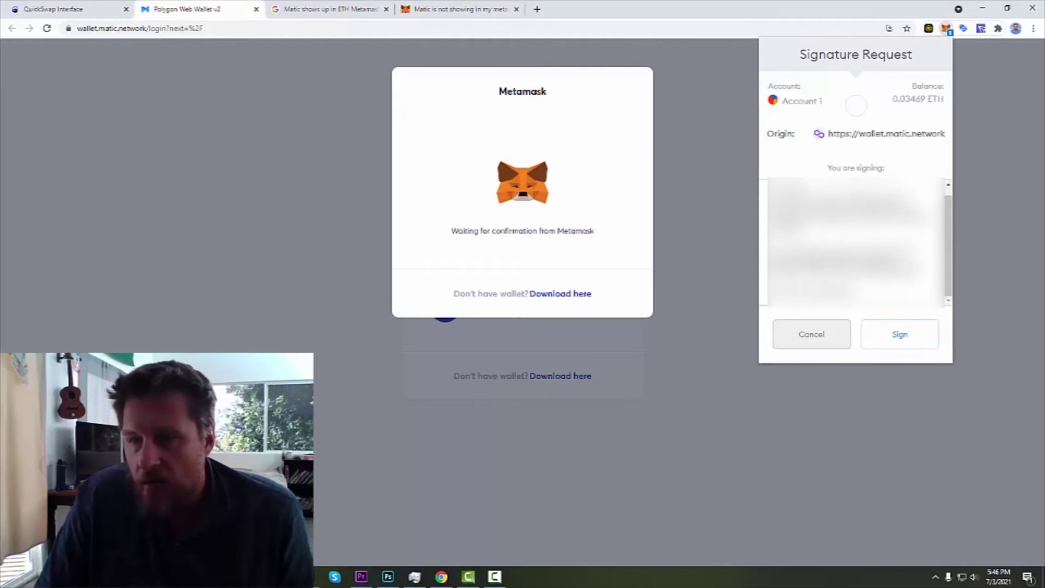
drag(920, 269, 751, 282)
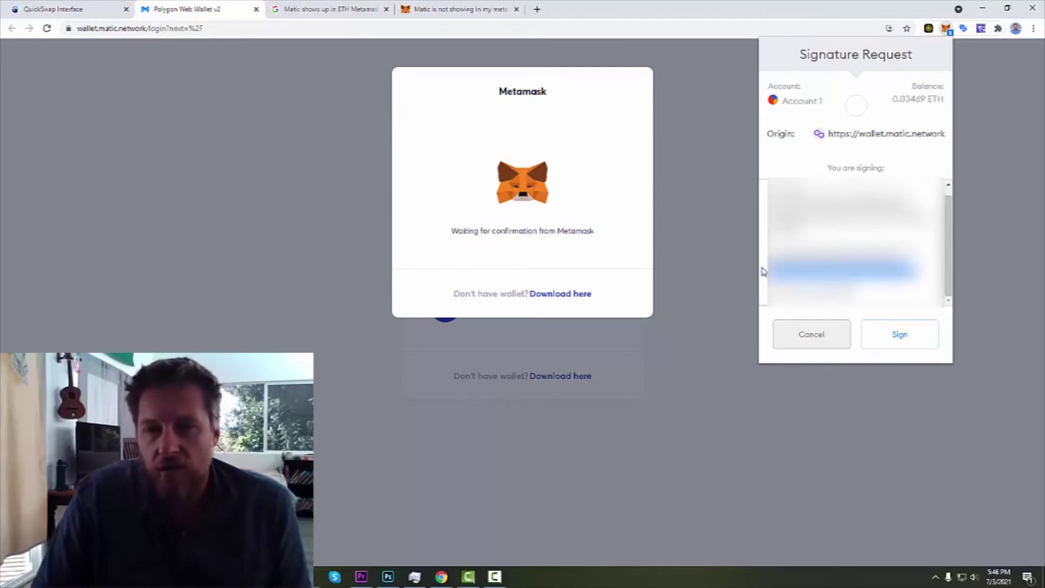
click(893, 336)
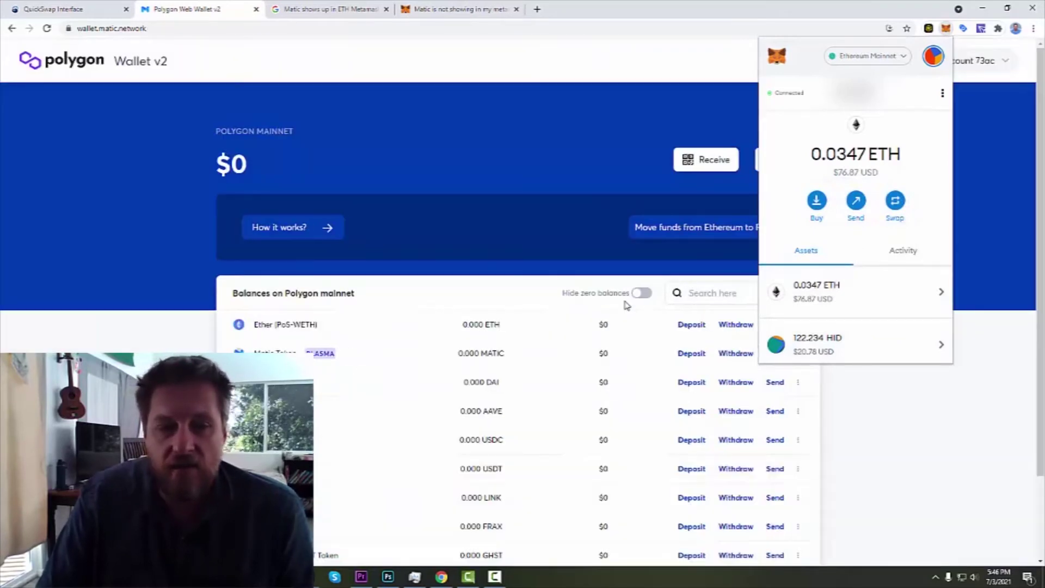
Dismiss the MetaMask panel and browse the guide on how the wallet works
scroll(626, 302, down, 2)
scroll(893, 300, down, 3)
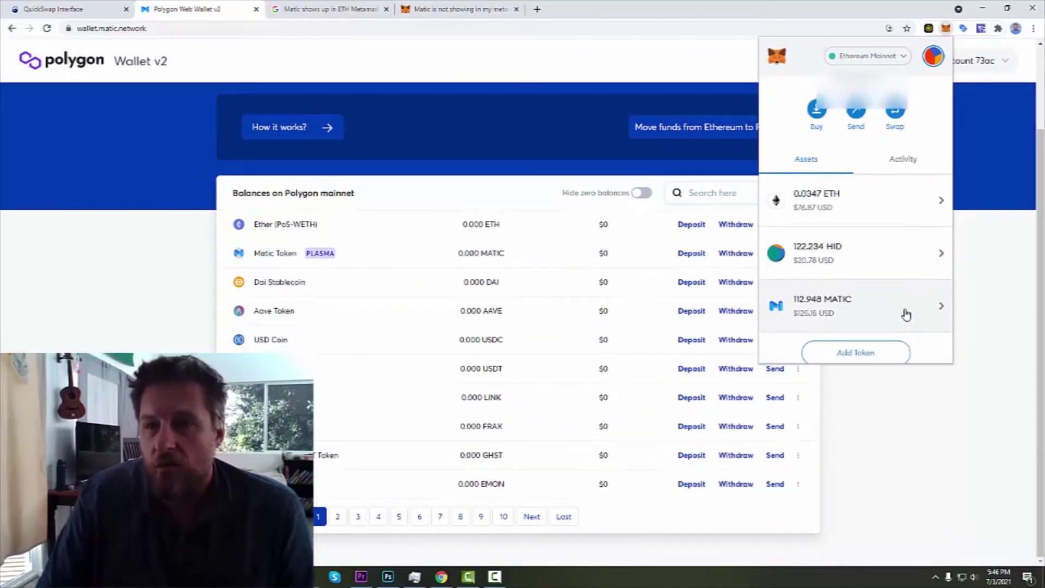
scroll(899, 308, up, 3)
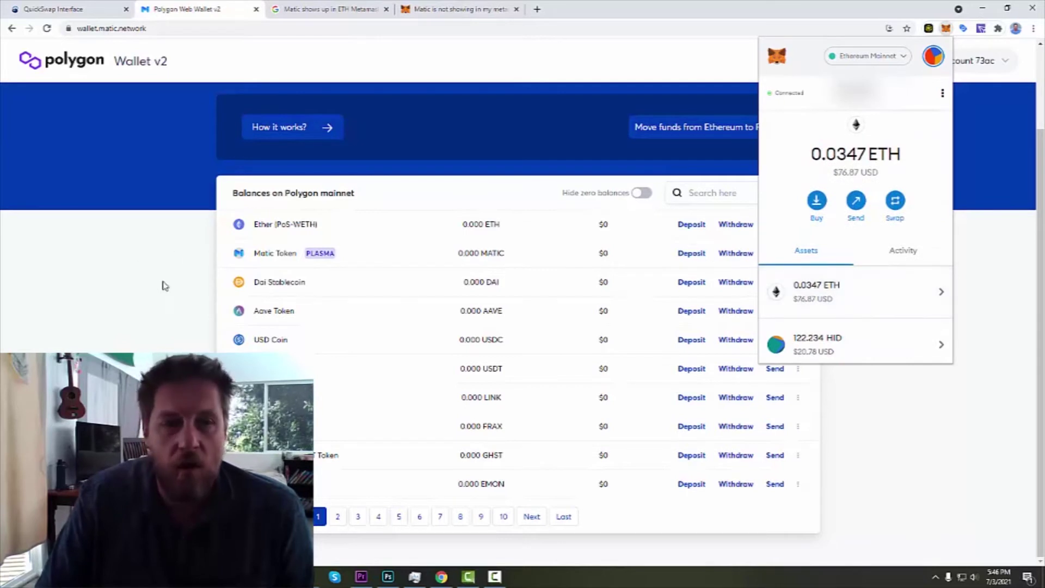
click(144, 294)
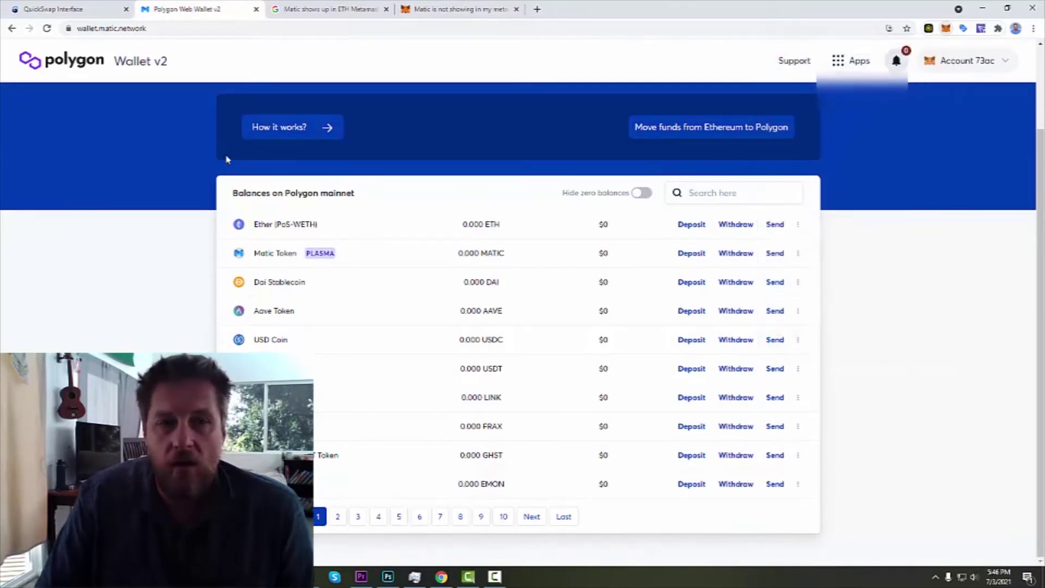
click(293, 130)
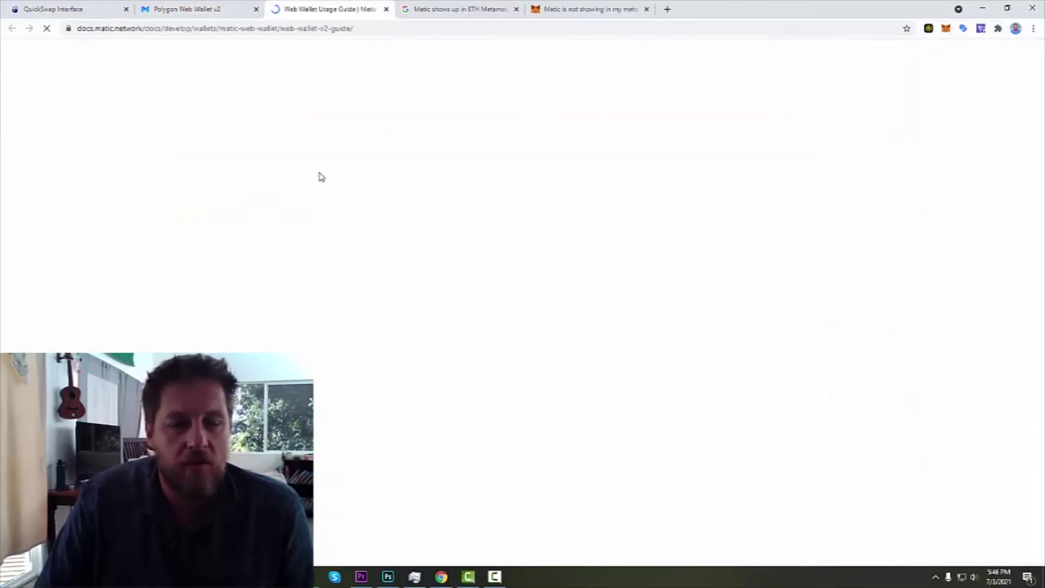
scroll(264, 199, down, 10)
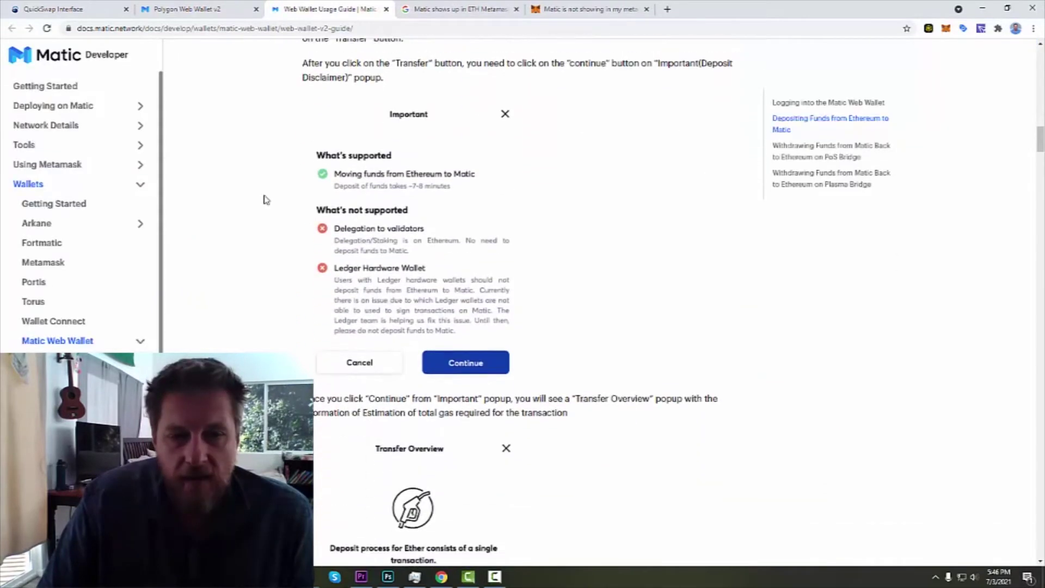
scroll(264, 199, down, 3)
Return to the wallet and open the Ethereum-to-Polygon bridge's token list
click(191, 9)
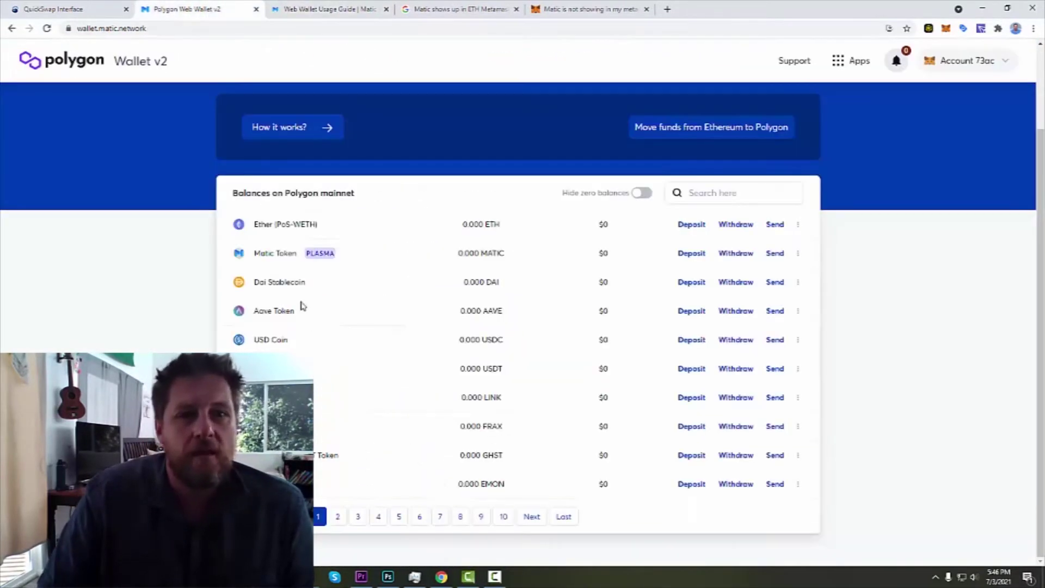
click(695, 130)
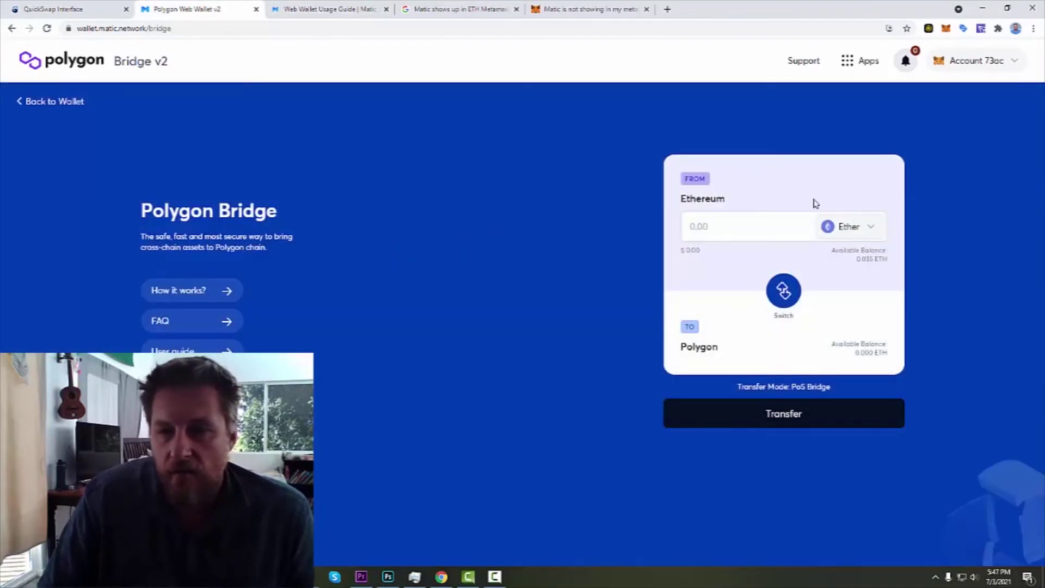
click(874, 231)
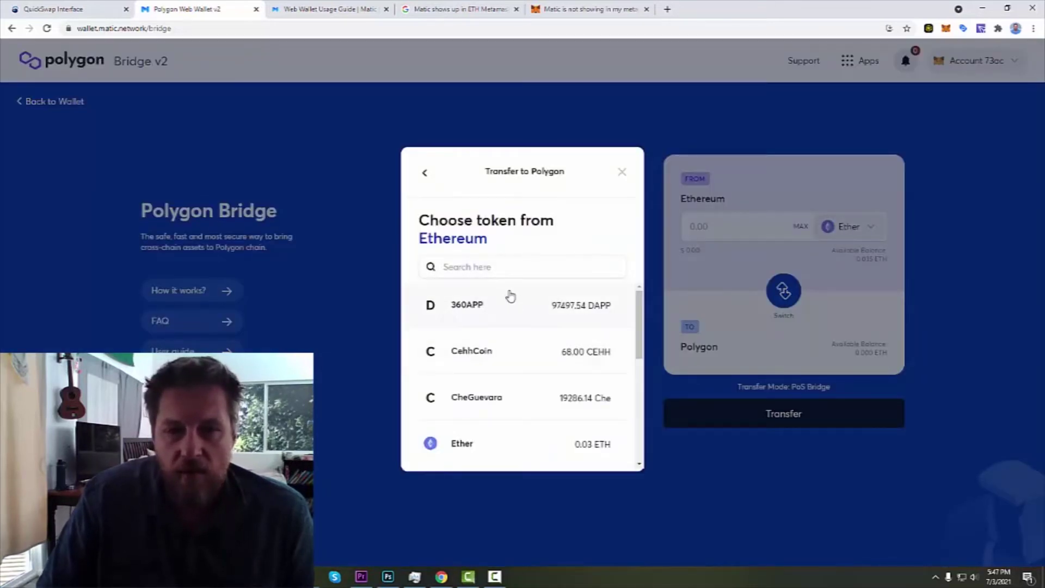
Select Matic Token and fill in the full 112.948922 MATIC balance as the amount
scroll(509, 297, down, 2)
scroll(534, 341, down, 3)
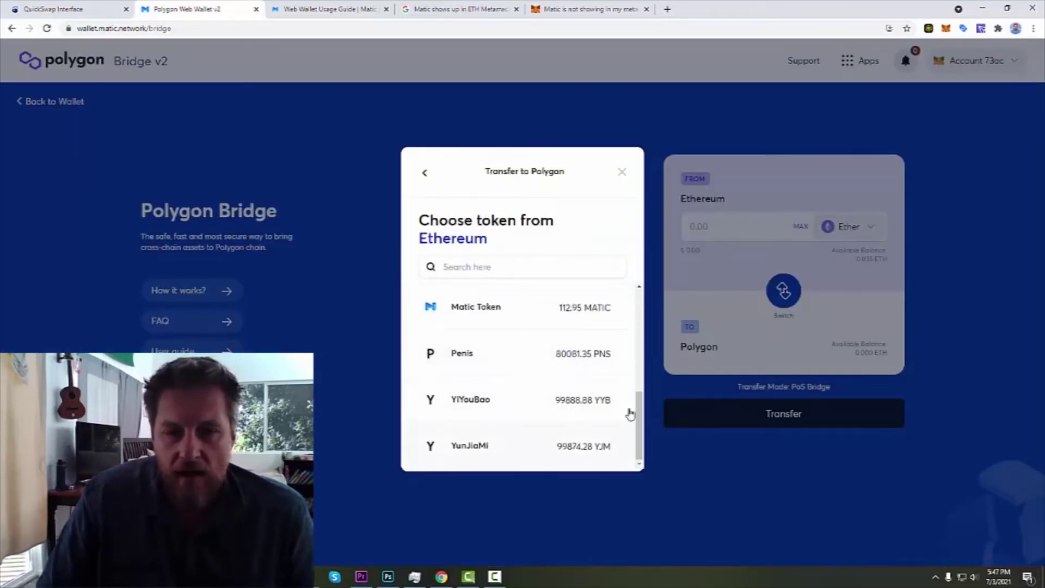
click(516, 315)
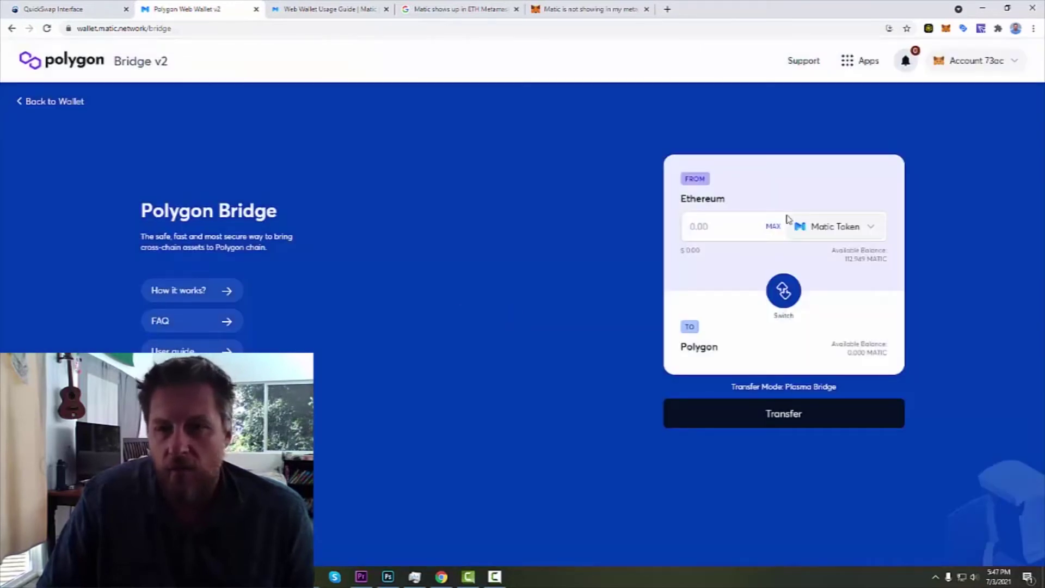
click(773, 226)
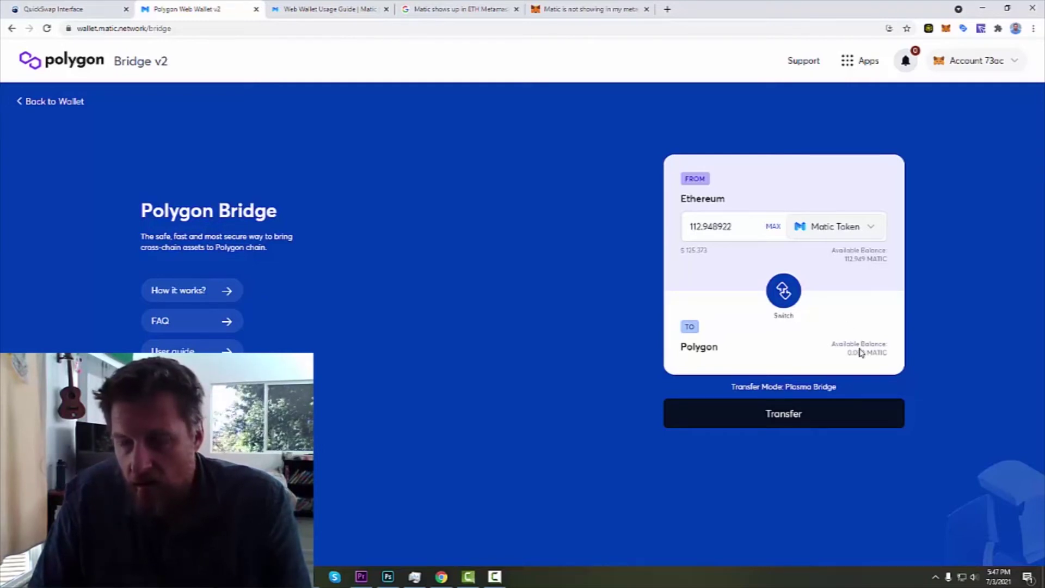
Keep the Ethereum-to-Polygon direction, refill the maximum 112.948922 MATIC, and start the transfer
click(784, 294)
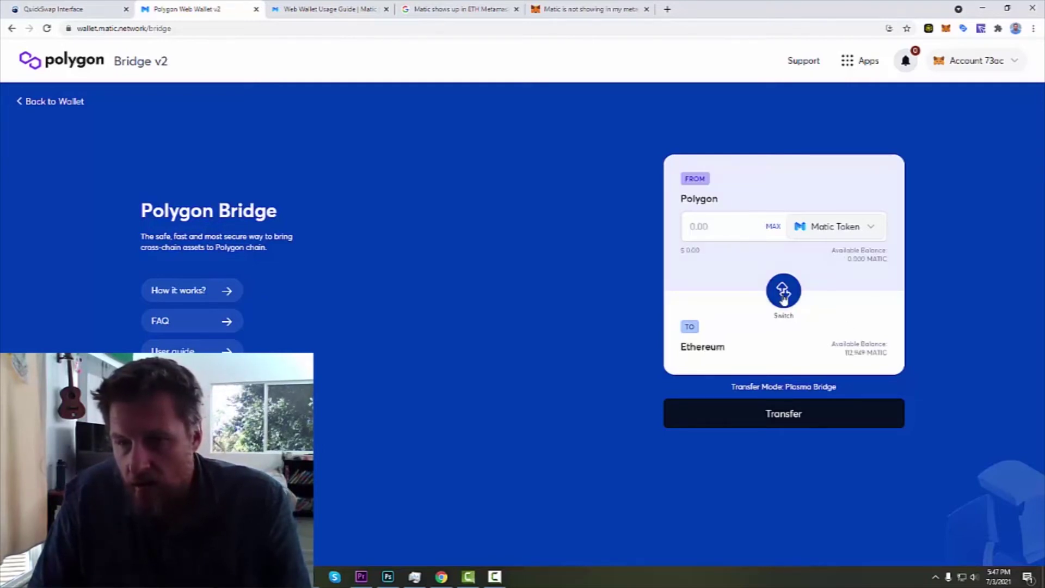
click(784, 294)
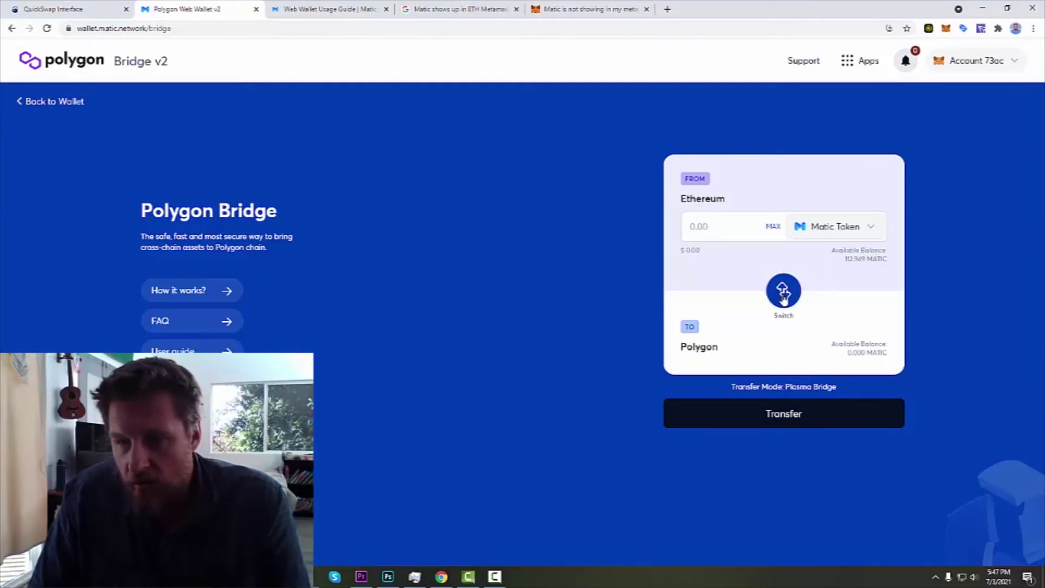
click(782, 226)
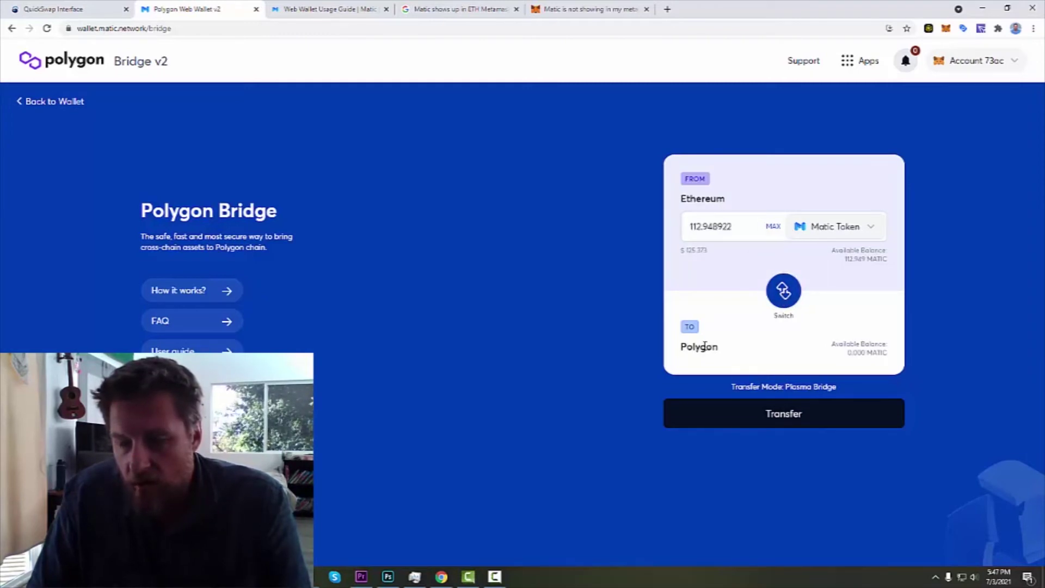
click(792, 420)
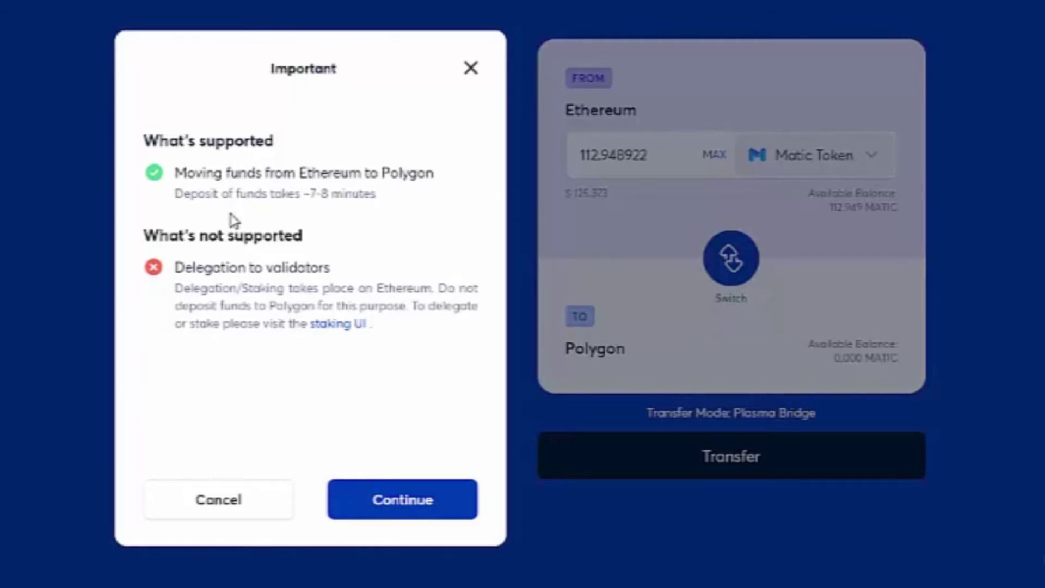
Accept the Important supported-transfers notice to reach the Transfer Overview
click(418, 494)
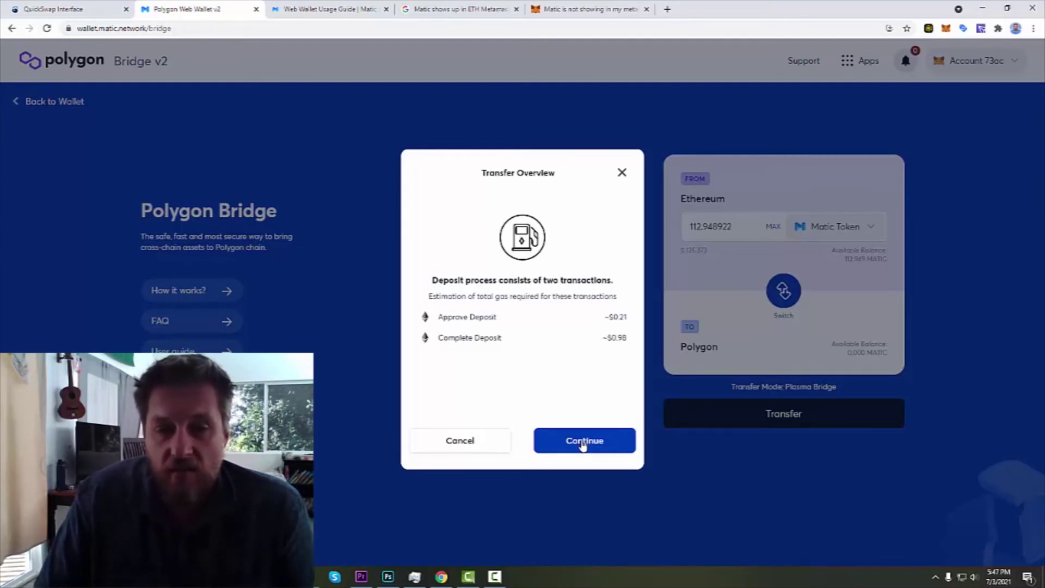
Proceed past the gas estimates and confirm the 112.948922 MATIC Plasma Bridge transfer
click(582, 445)
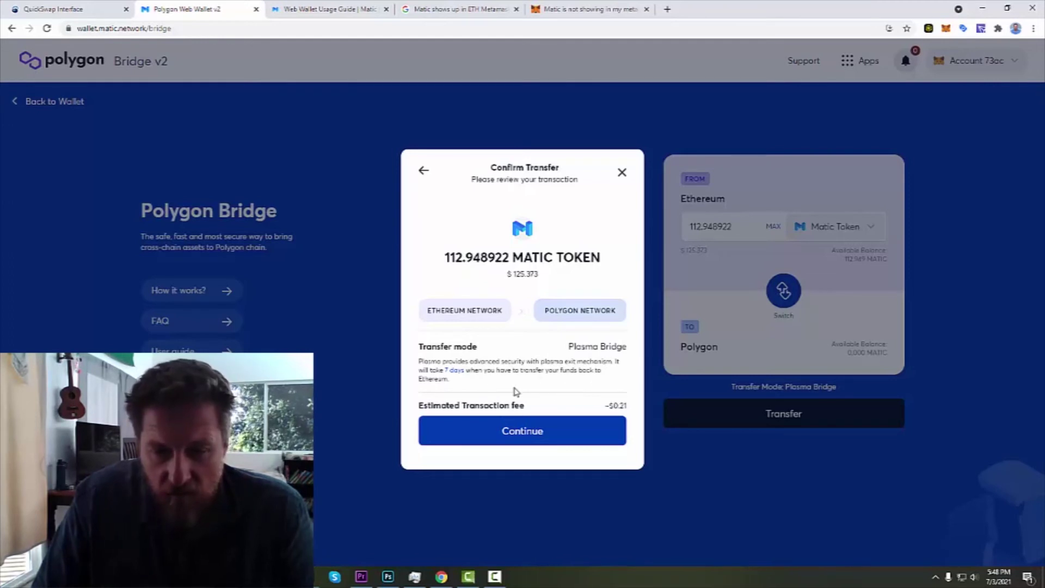
click(507, 439)
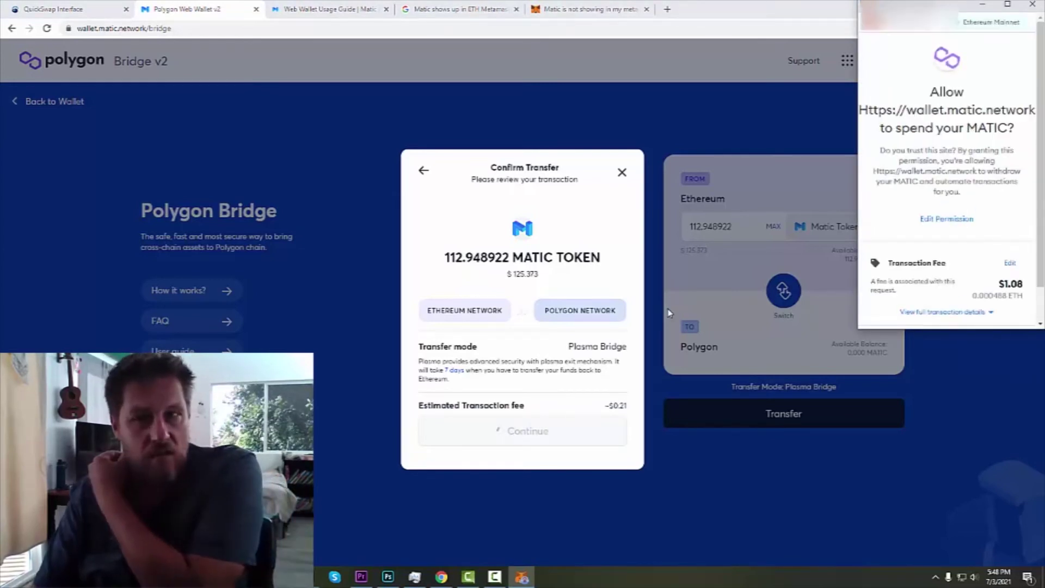
Approve the MetaMask request allowing the site to spend MATIC (fee $1.08)
scroll(951, 292, down, 1)
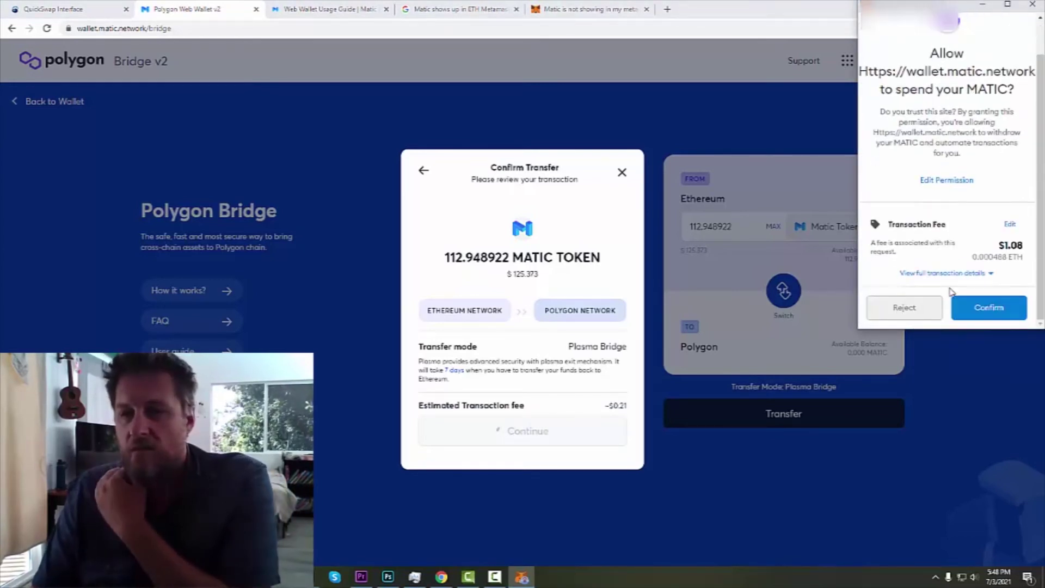
click(989, 308)
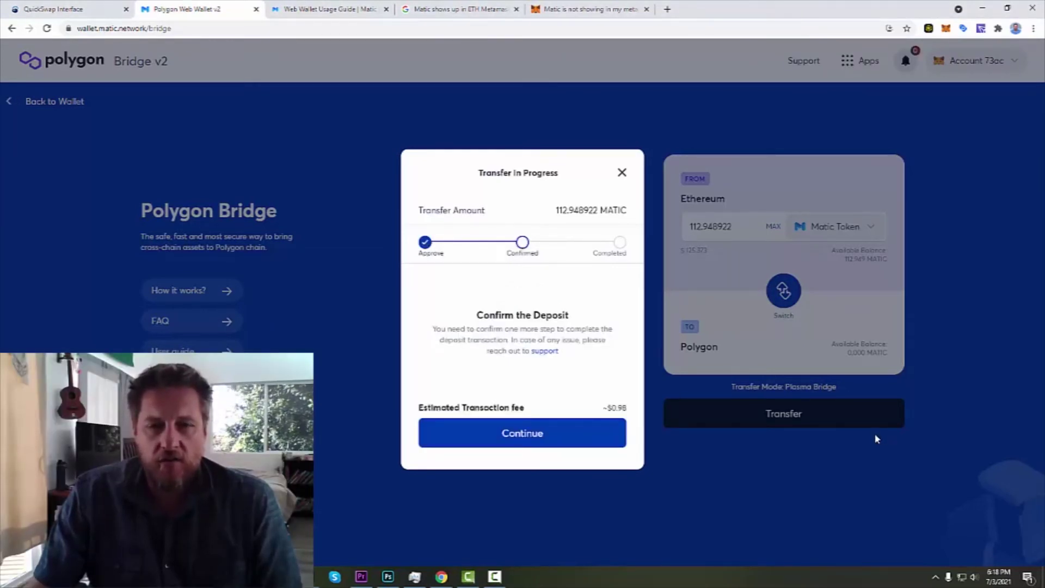
Confirm the deposit transaction in MetaMask, estimated fee ~$0.98
click(552, 446)
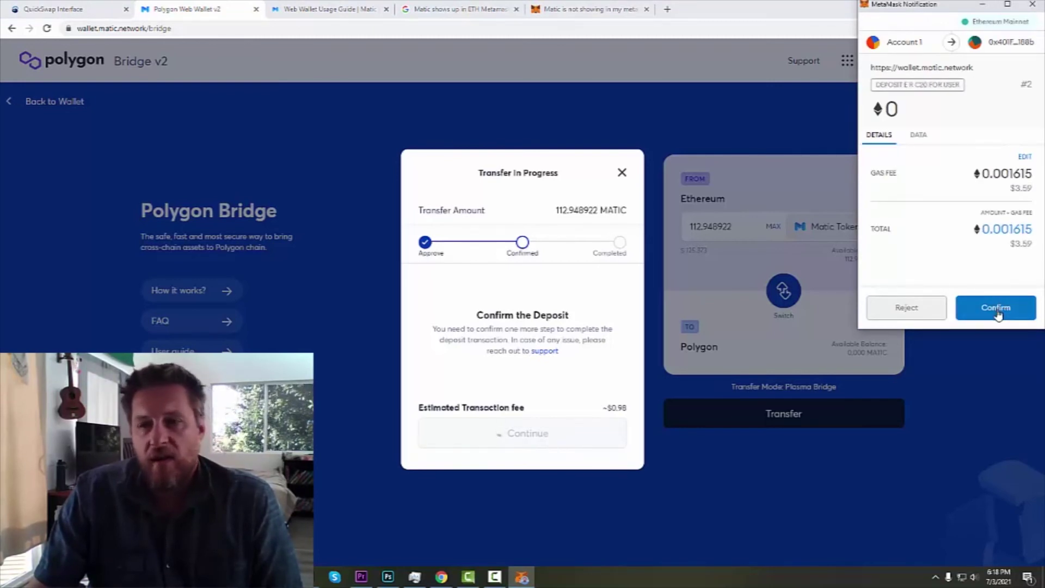
click(996, 309)
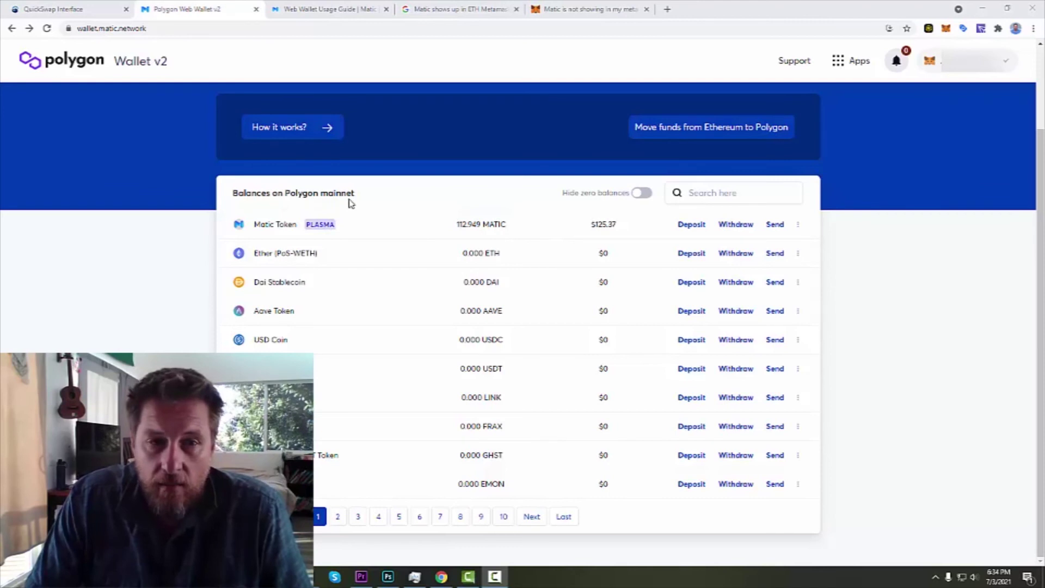
Switch MetaMask's network to Matic Mainnet so it shows the 112.9489 MATIC balance
click(946, 29)
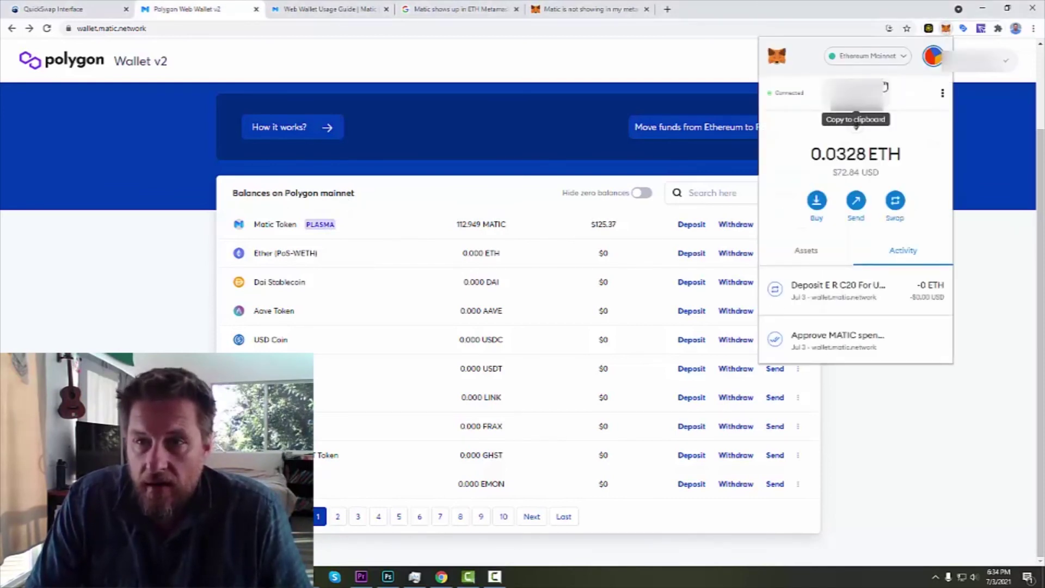
click(894, 61)
click(893, 62)
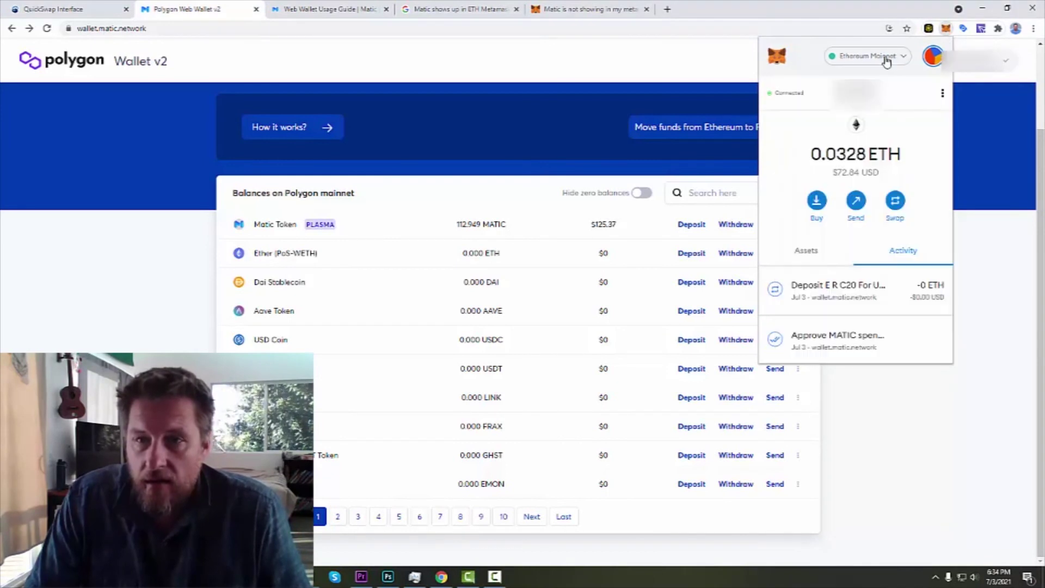
click(807, 253)
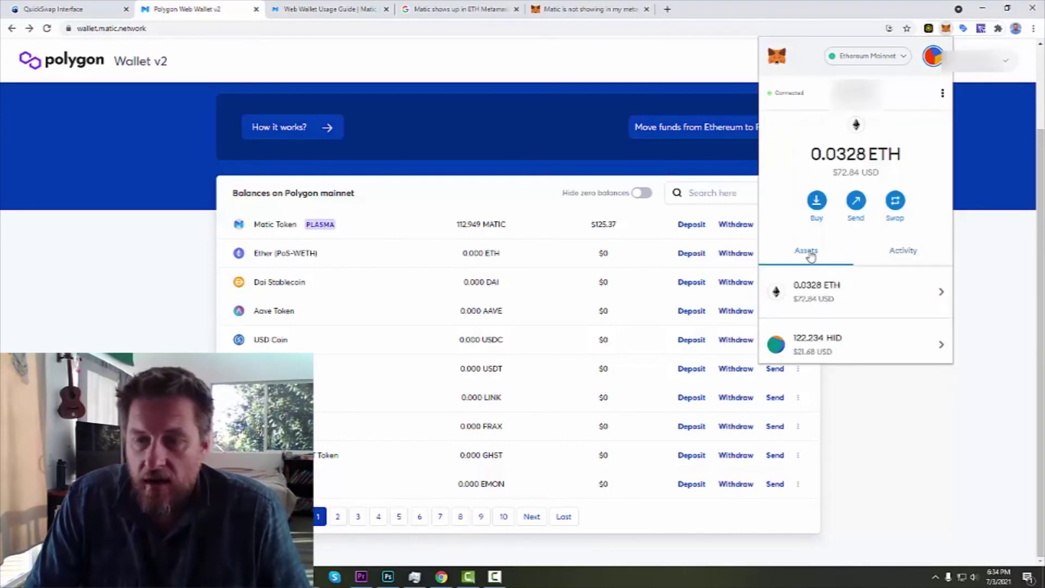
scroll(889, 248, down, 3)
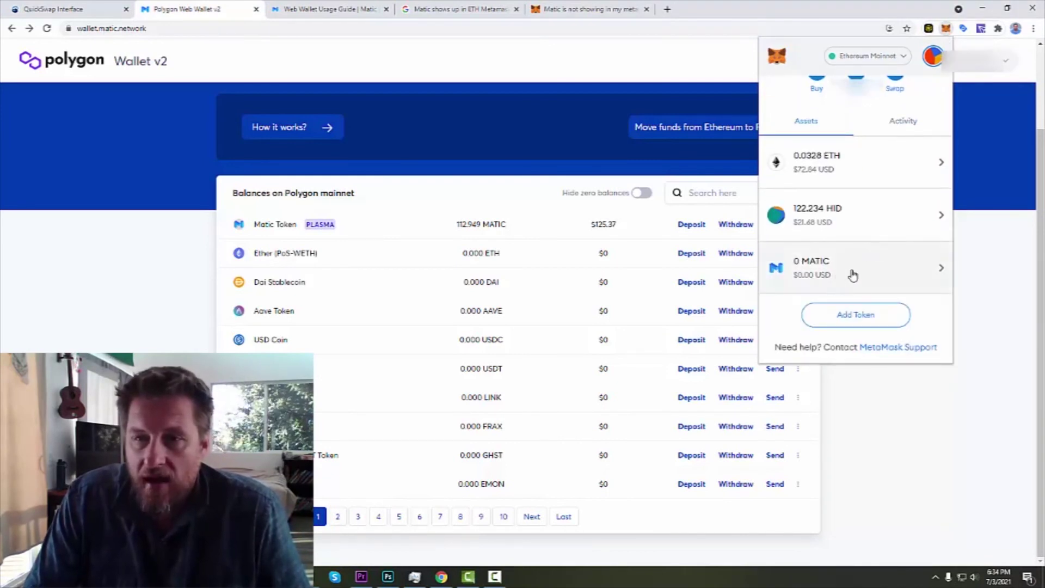
scroll(854, 272, up, 3)
click(888, 58)
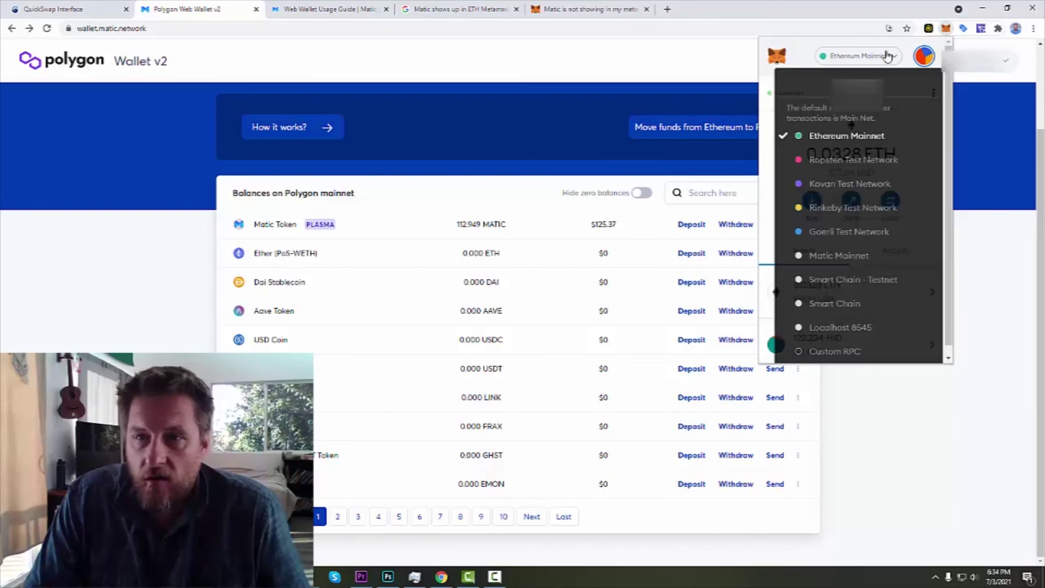
click(841, 249)
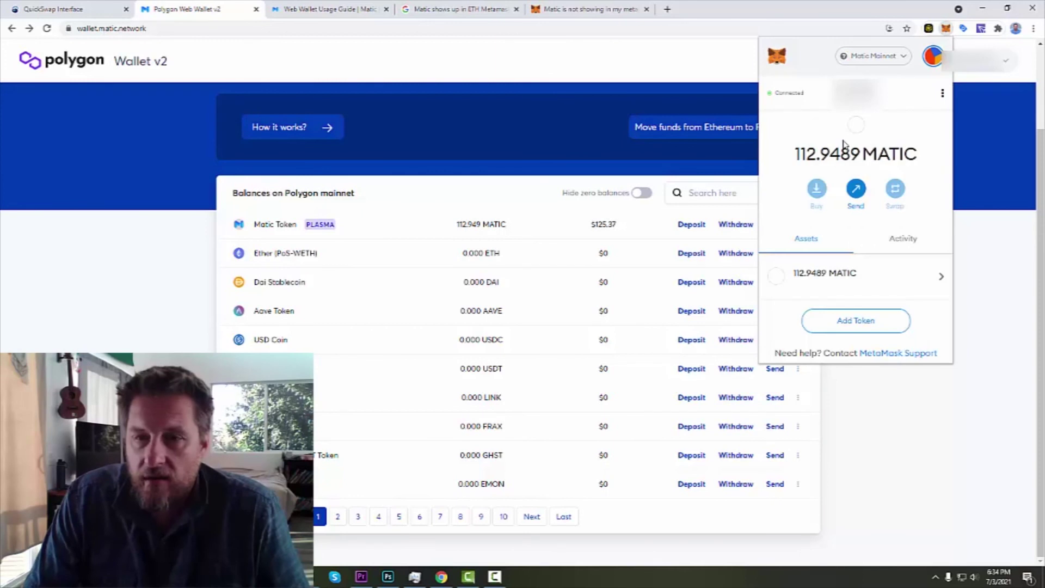